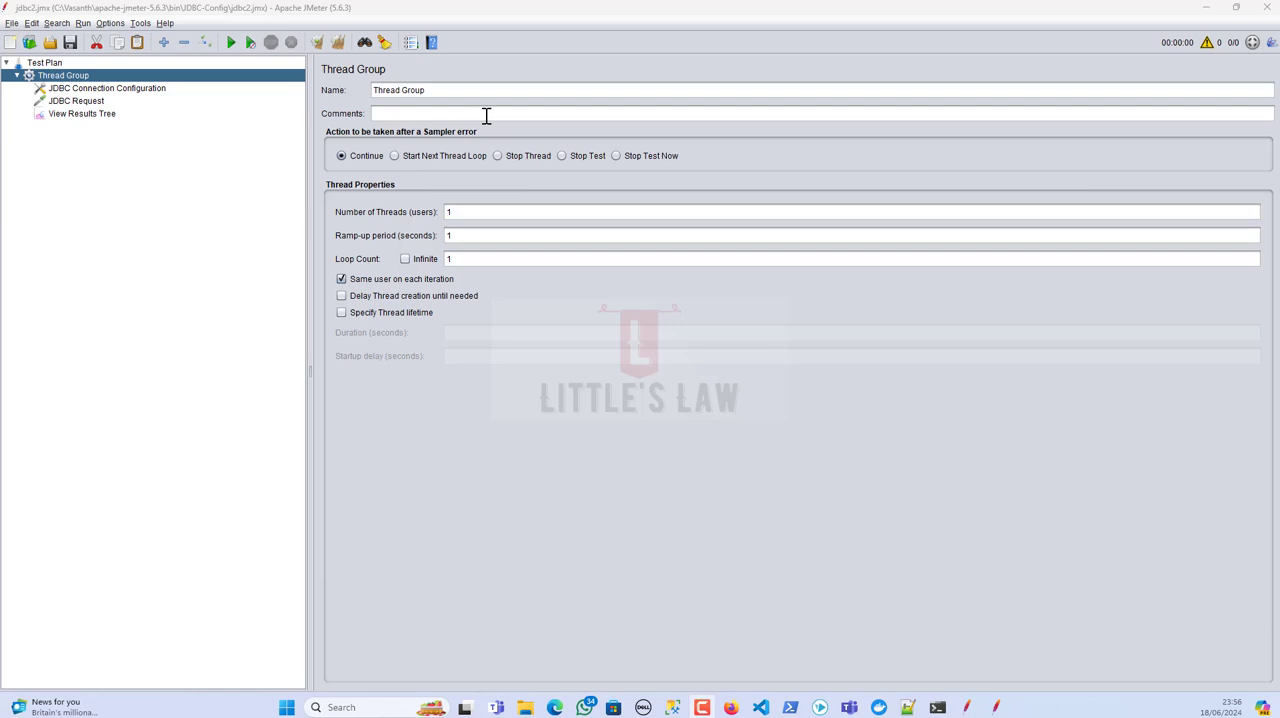
Step: Open the JDBC Request sampler and examine its SQL query on the worker table
left_click(88, 103)
left_click(527, 304)
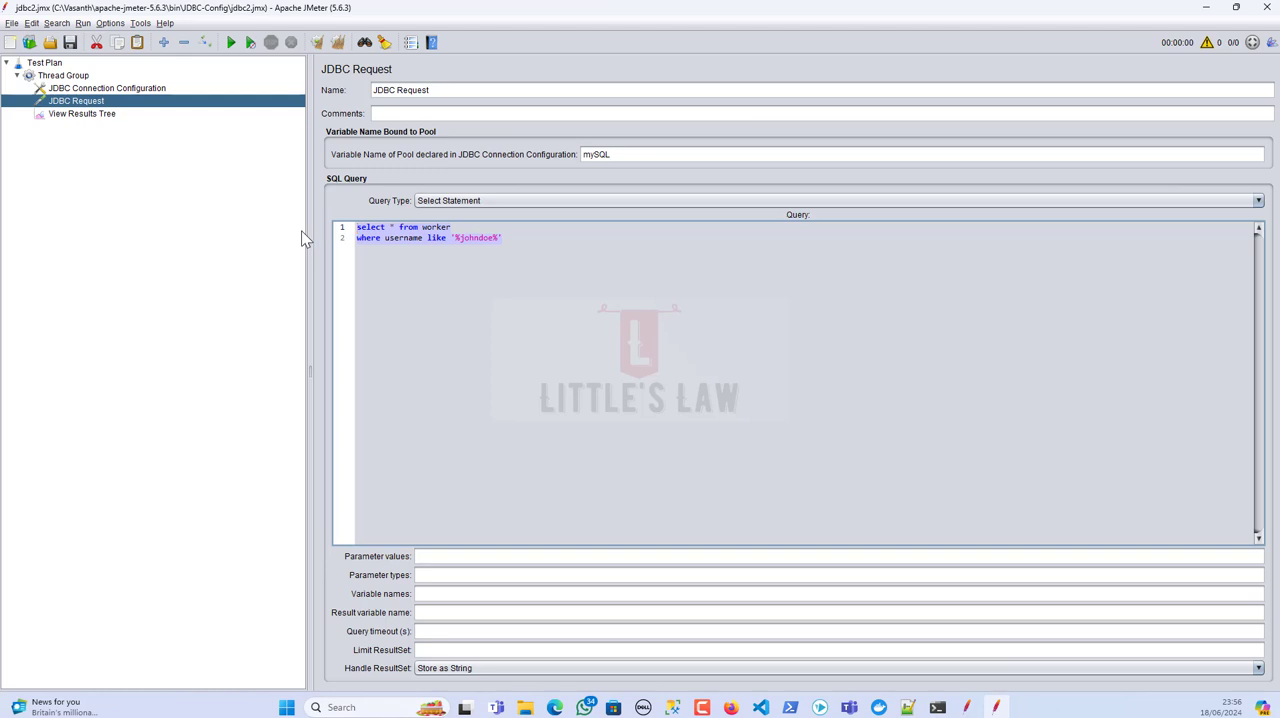
left_click(496, 253)
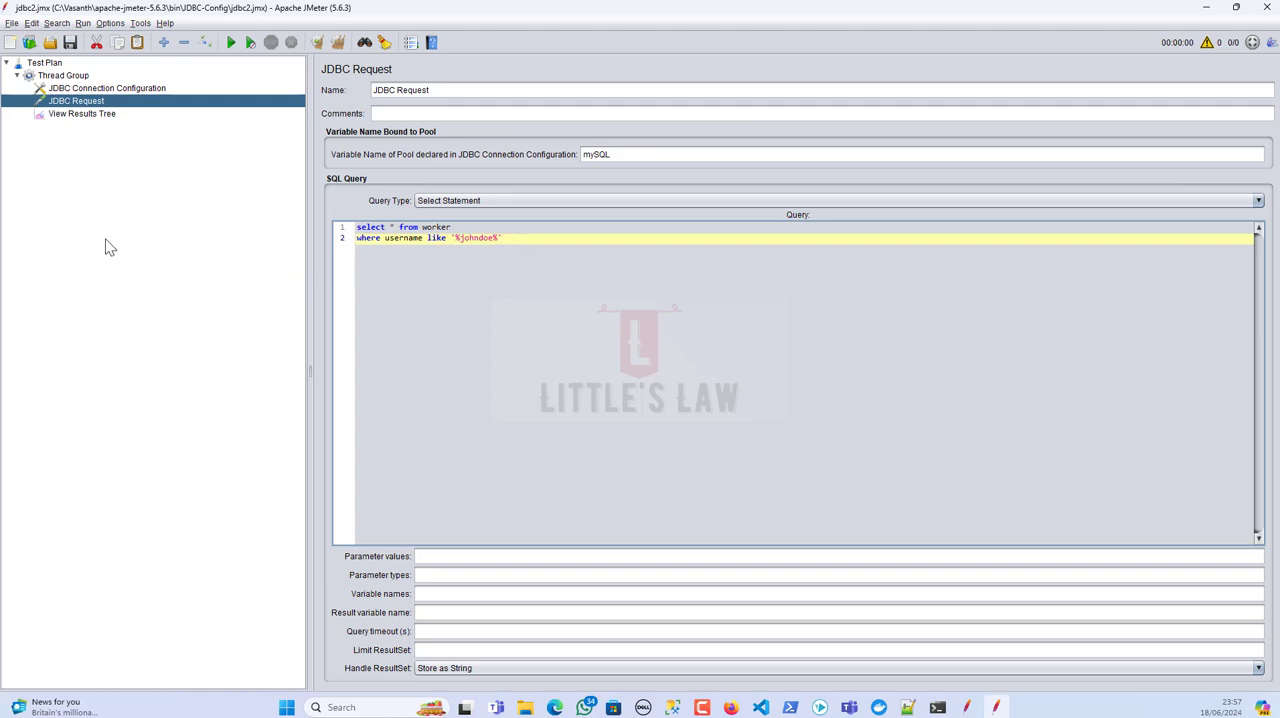
Step: Open the JDBC Connection Configuration and examine its database URL and connection settings
left_click(72, 77)
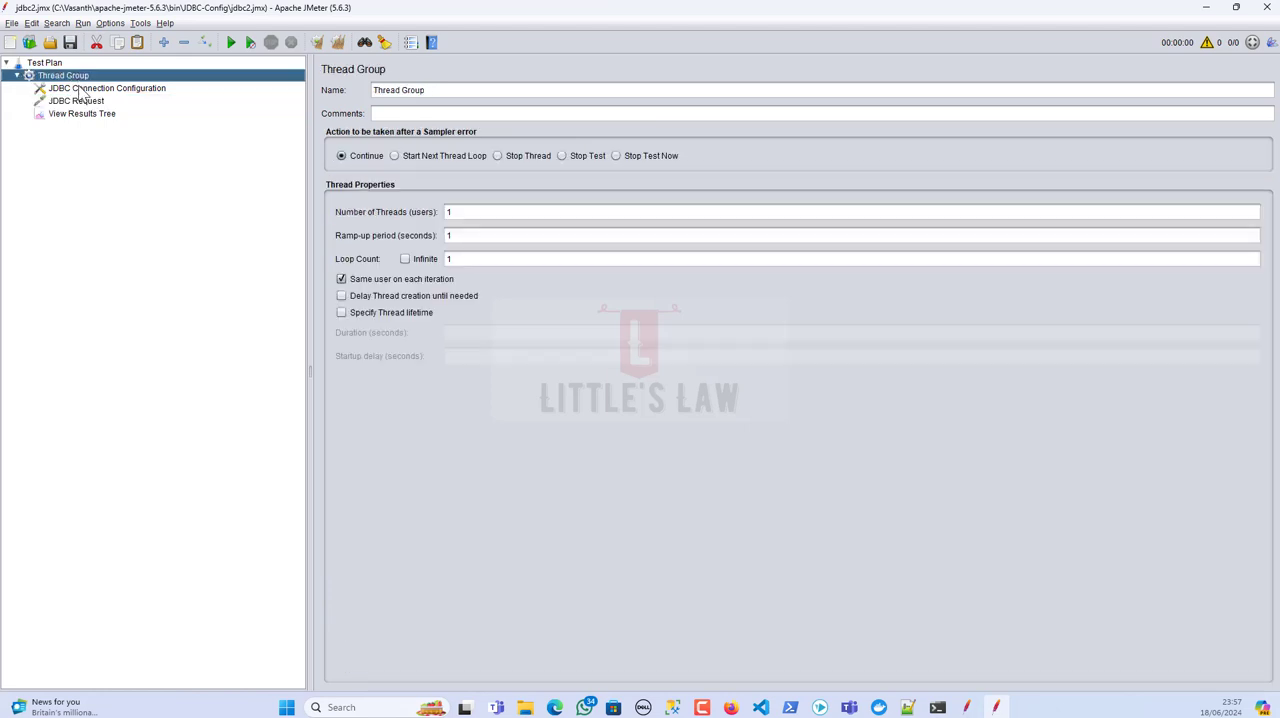
left_click(84, 89)
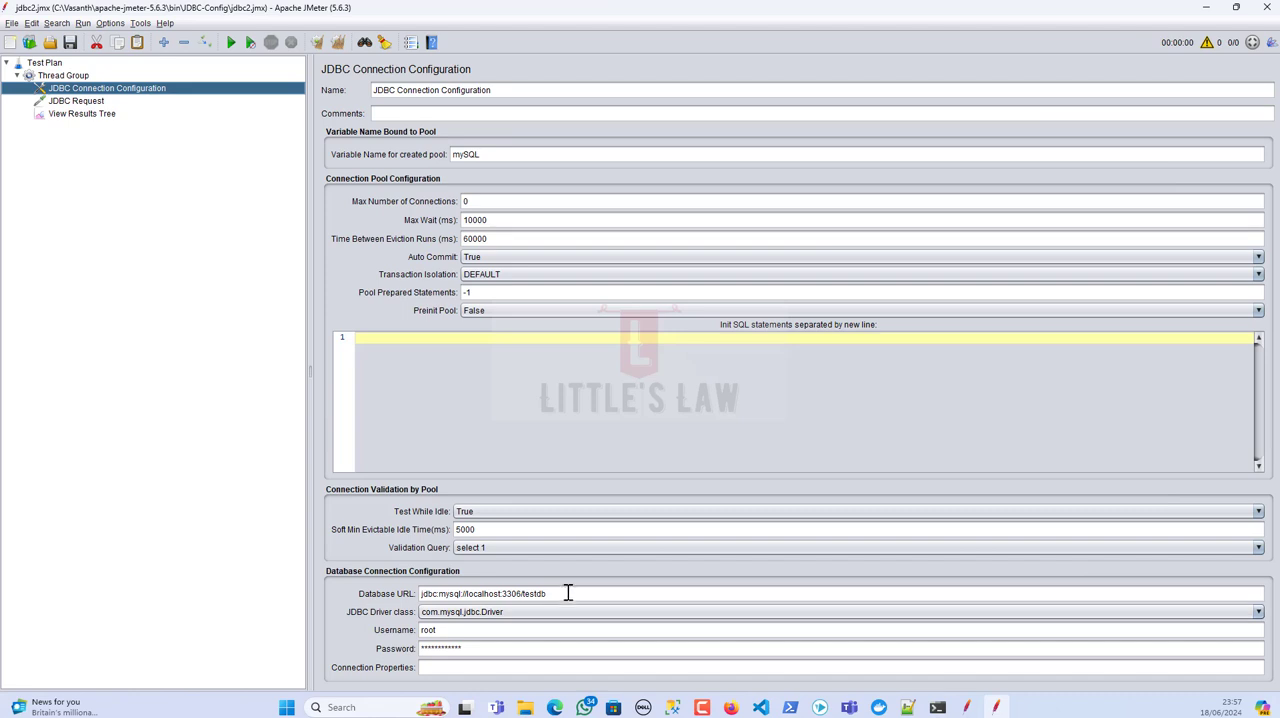
left_click_drag(571, 593, 309, 587)
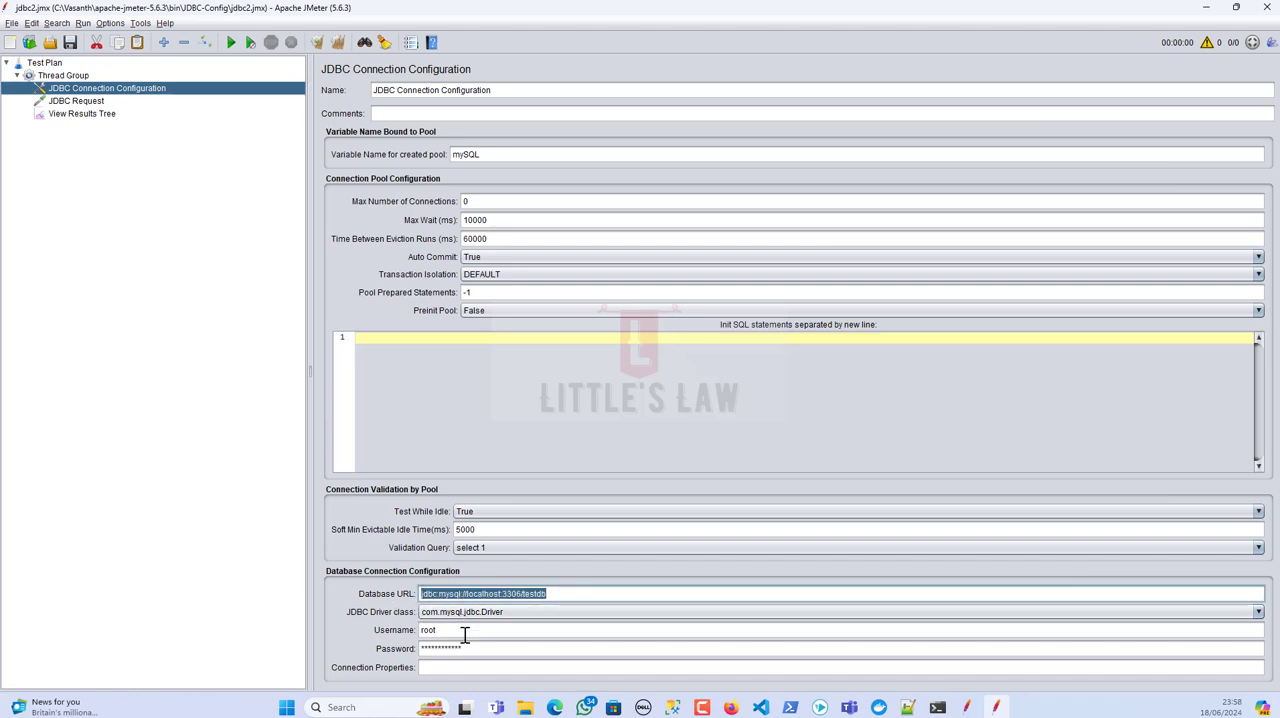
left_click(460, 594)
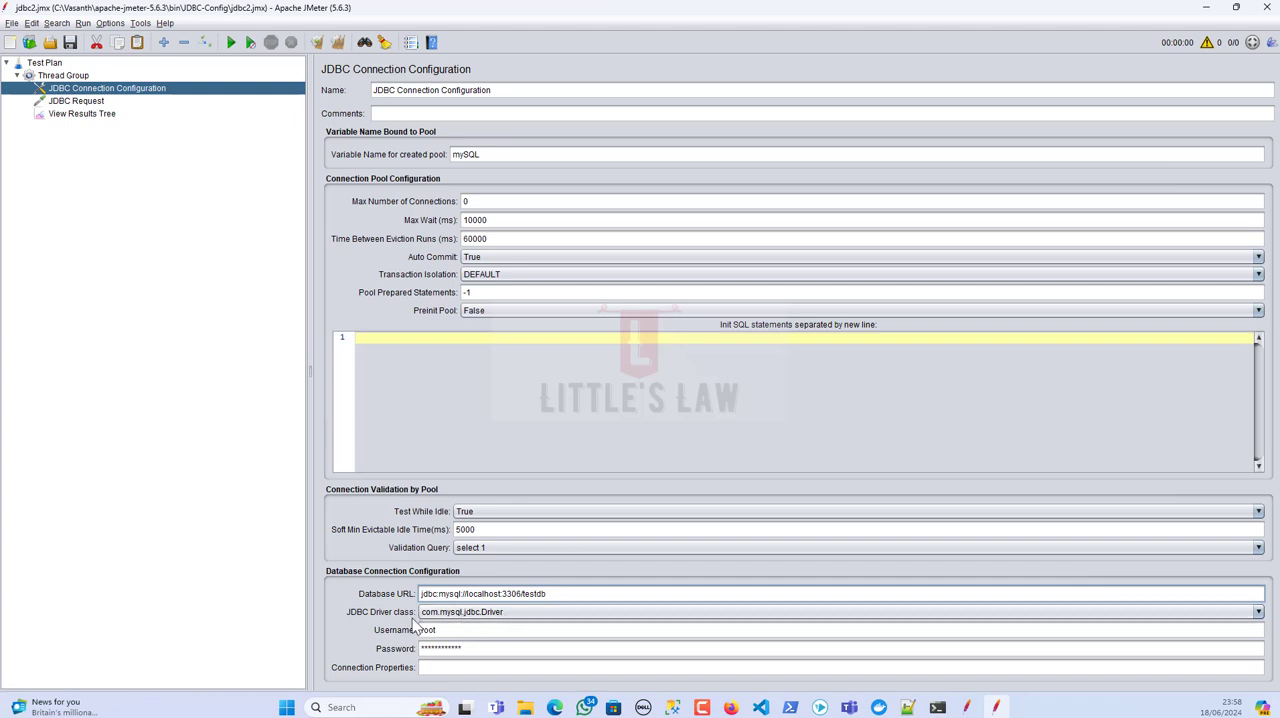
Step: Compare the pool variable name in the JDBC Connection Configuration with the one in the JDBC Request
left_click(498, 156)
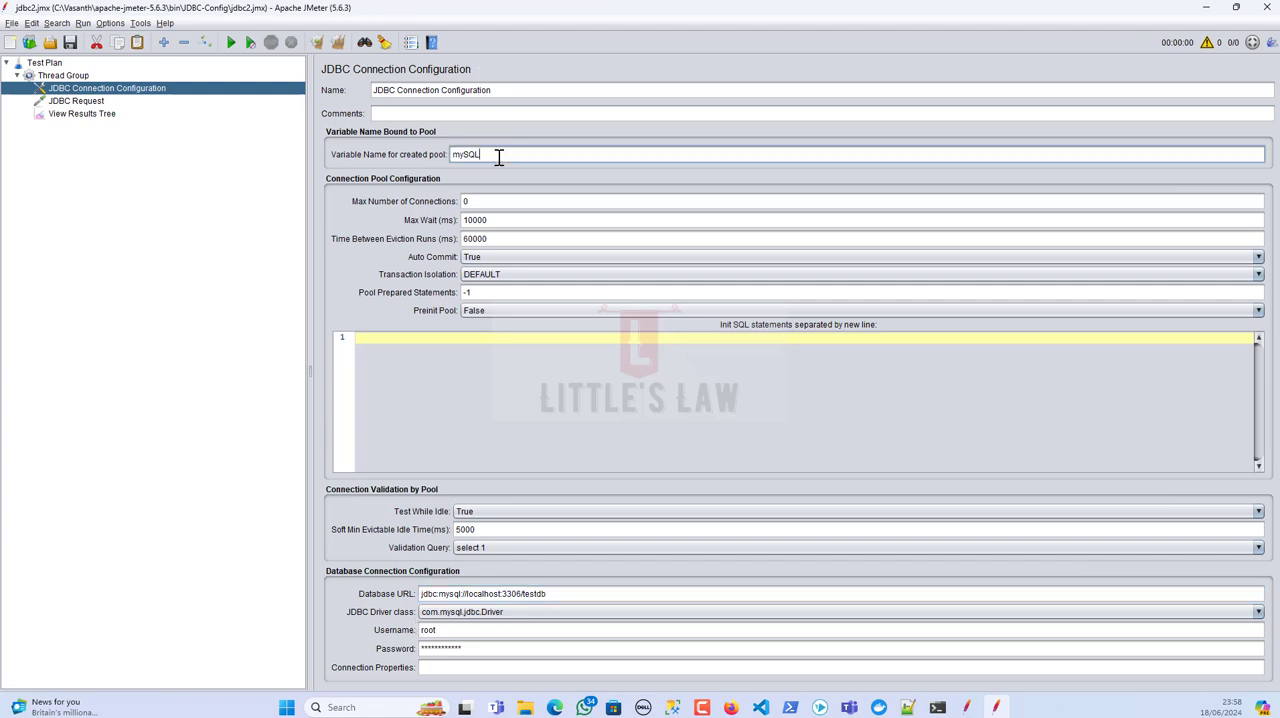
left_click_drag(498, 156, 429, 157)
left_click(76, 102)
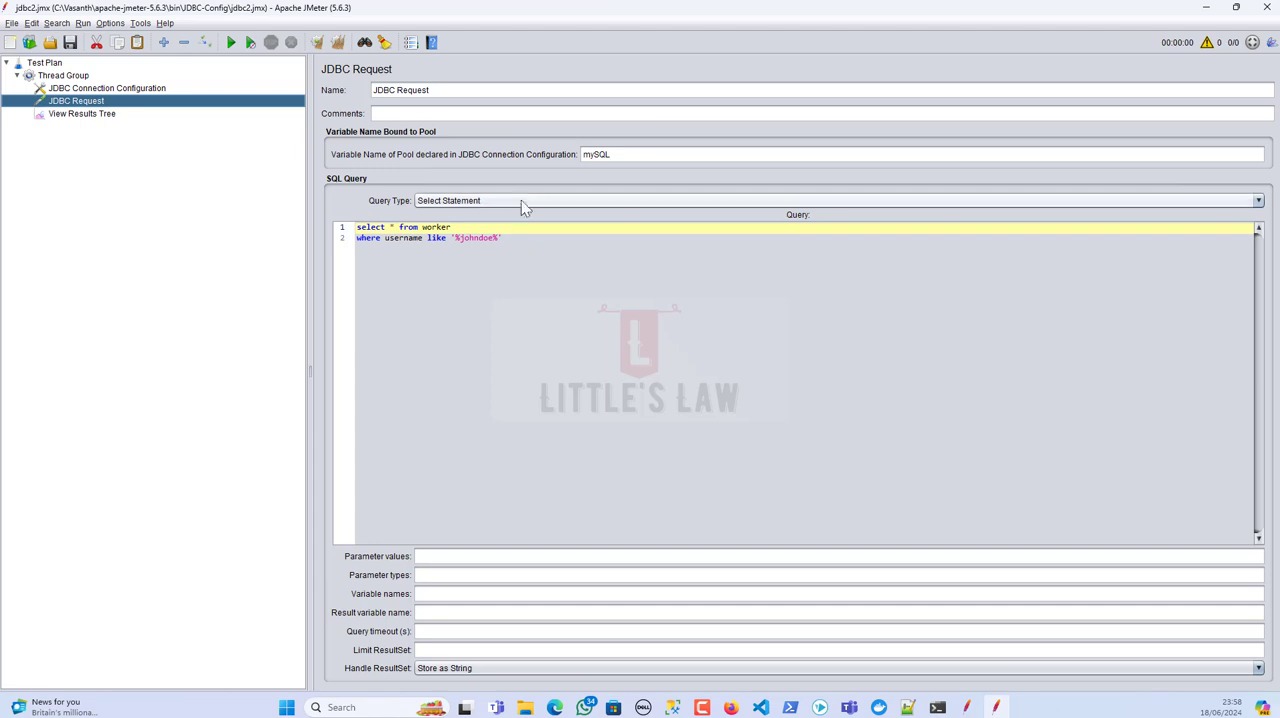
double_click(618, 154)
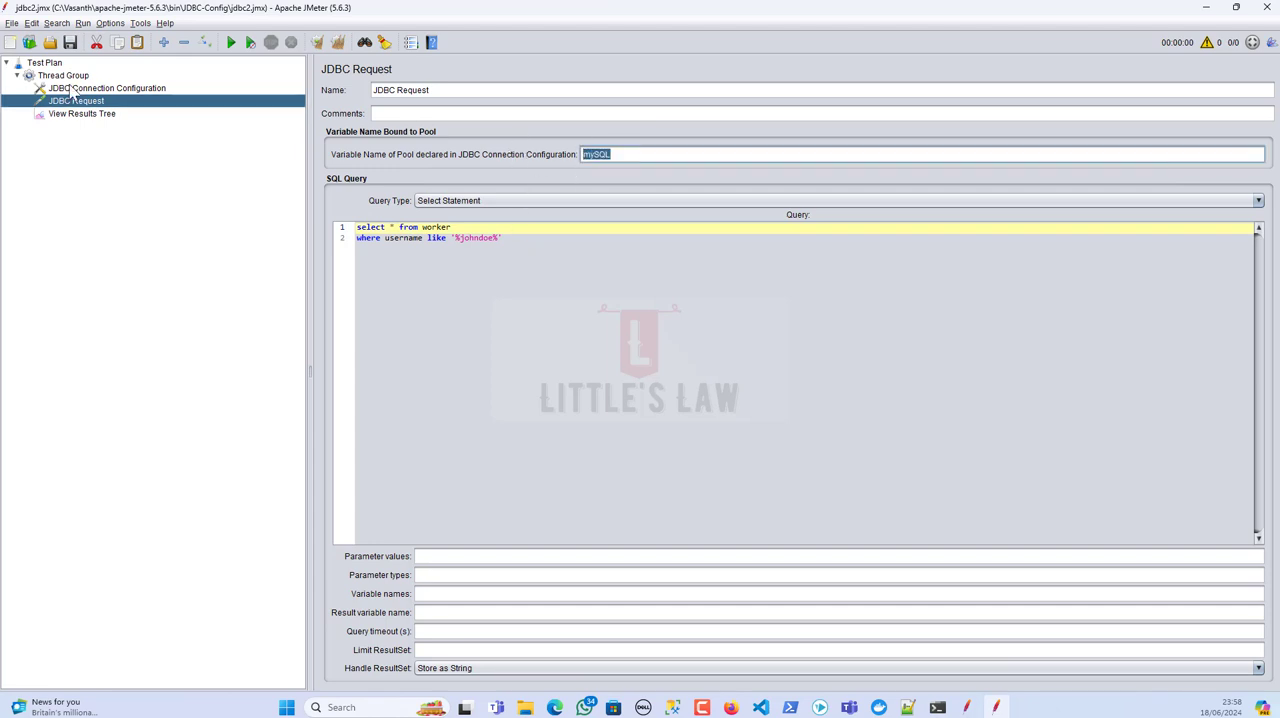
left_click(72, 89)
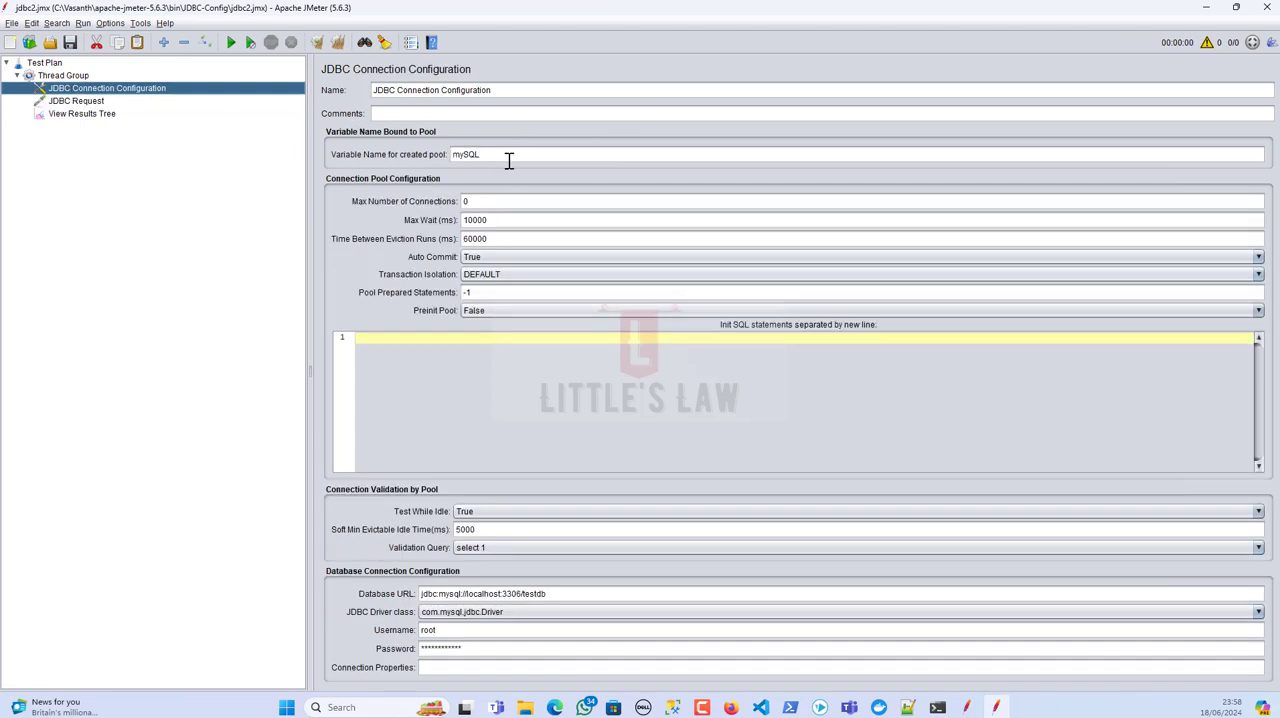
double_click(465, 153)
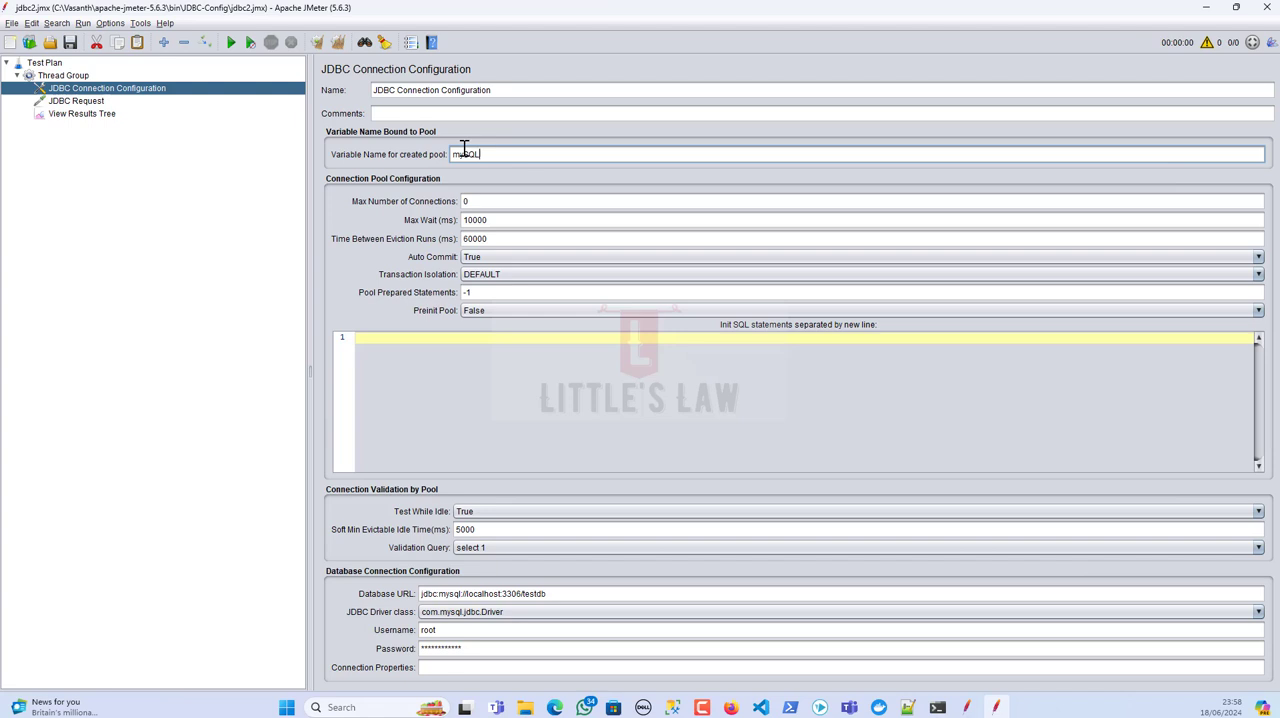
left_click(95, 101)
double_click(627, 154)
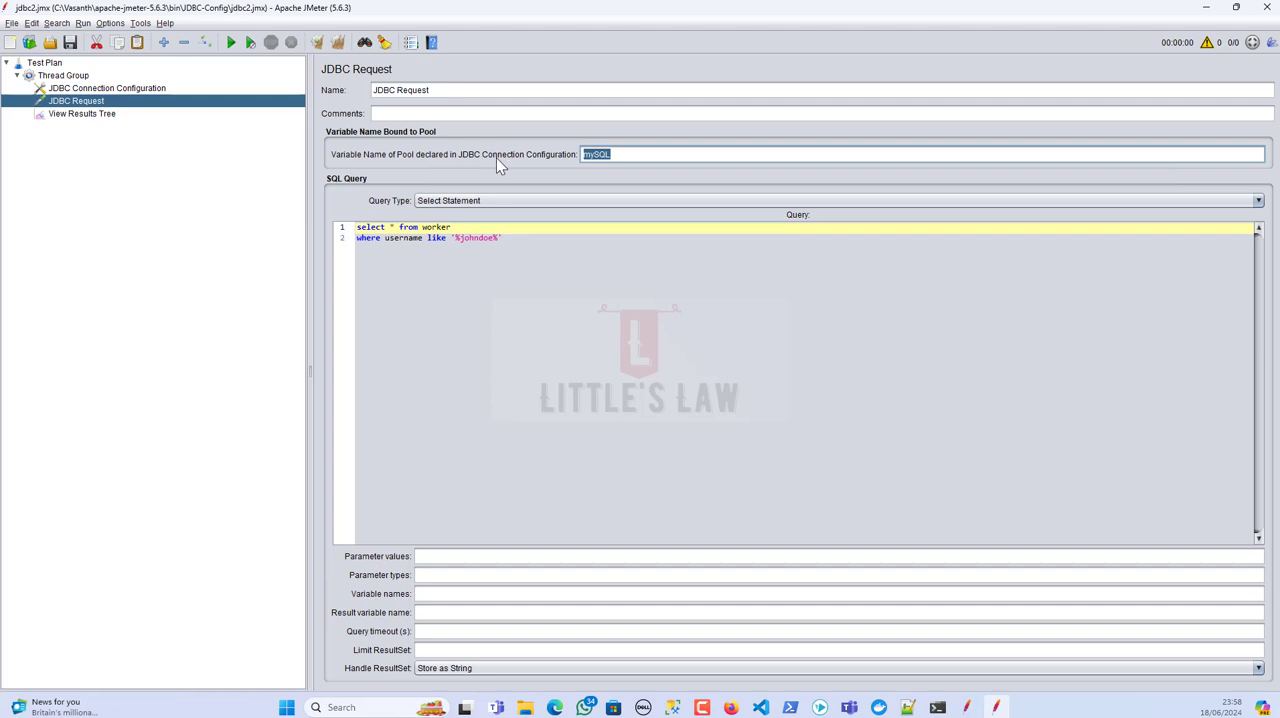
left_click(127, 89)
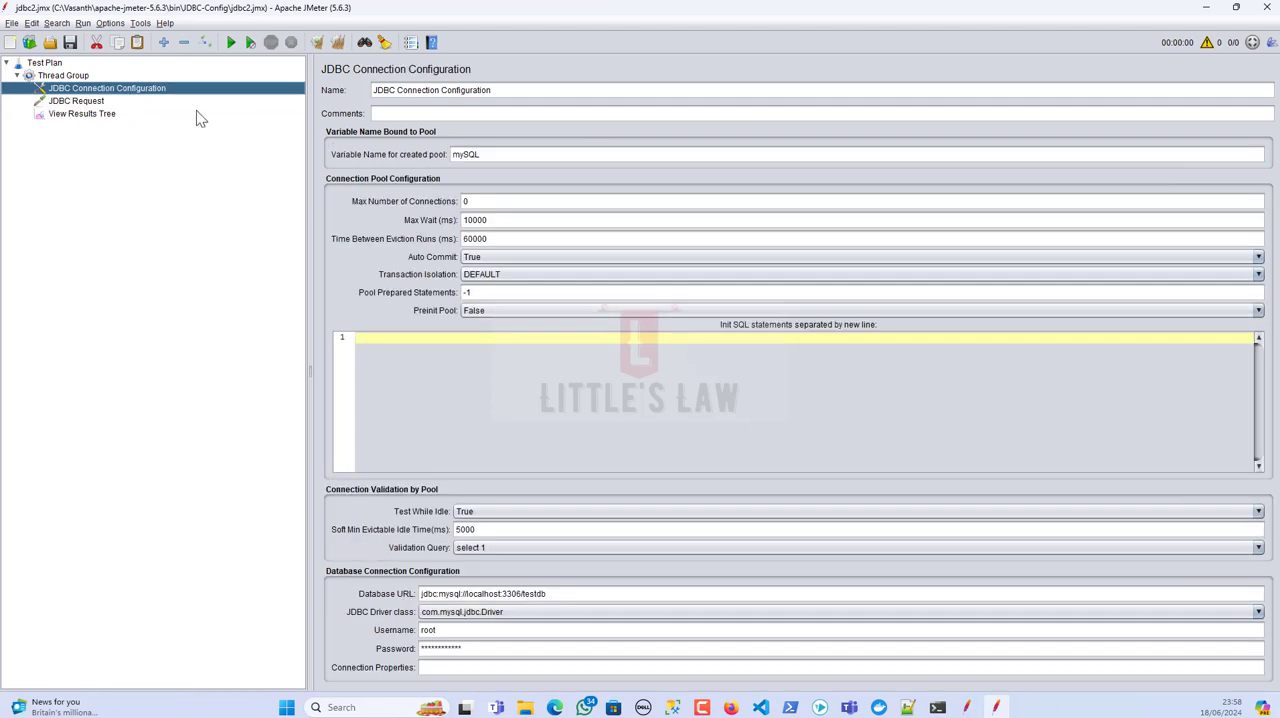
Step: Examine the JDBC Request's pool variable name, the available query types and the SQL query text
left_click(70, 102)
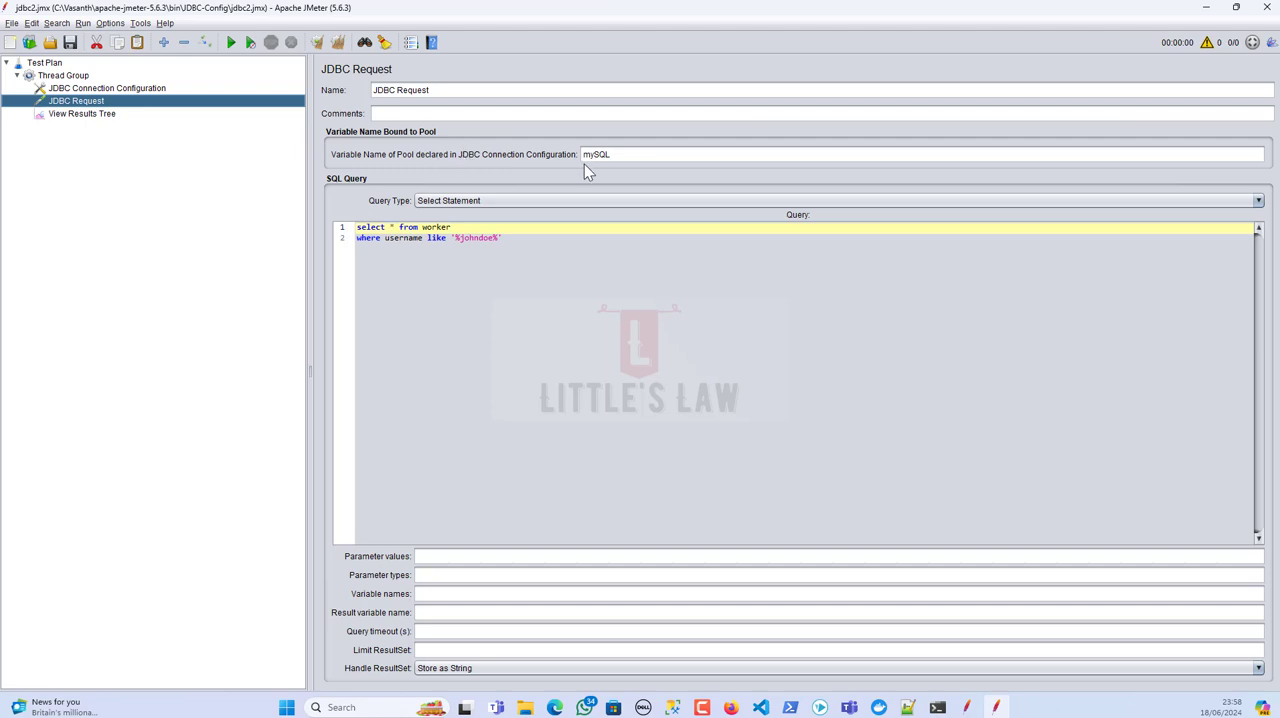
left_click_drag(628, 156, 528, 156)
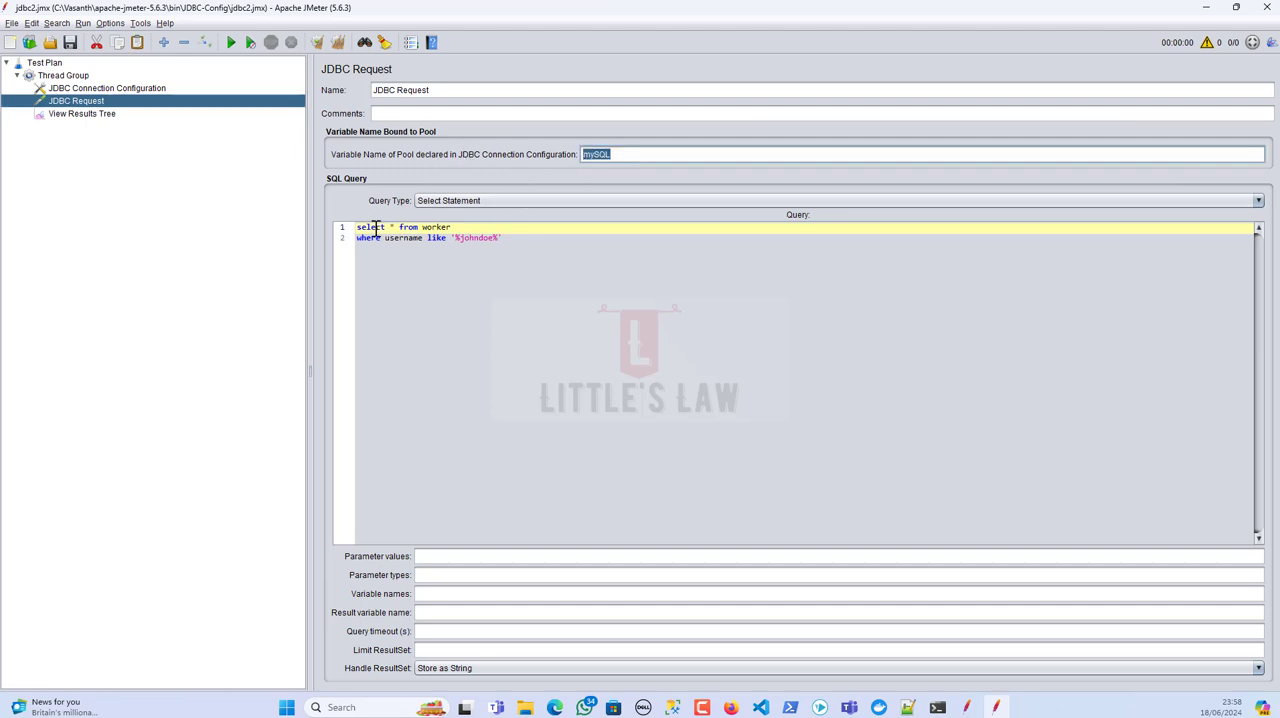
left_click(466, 202)
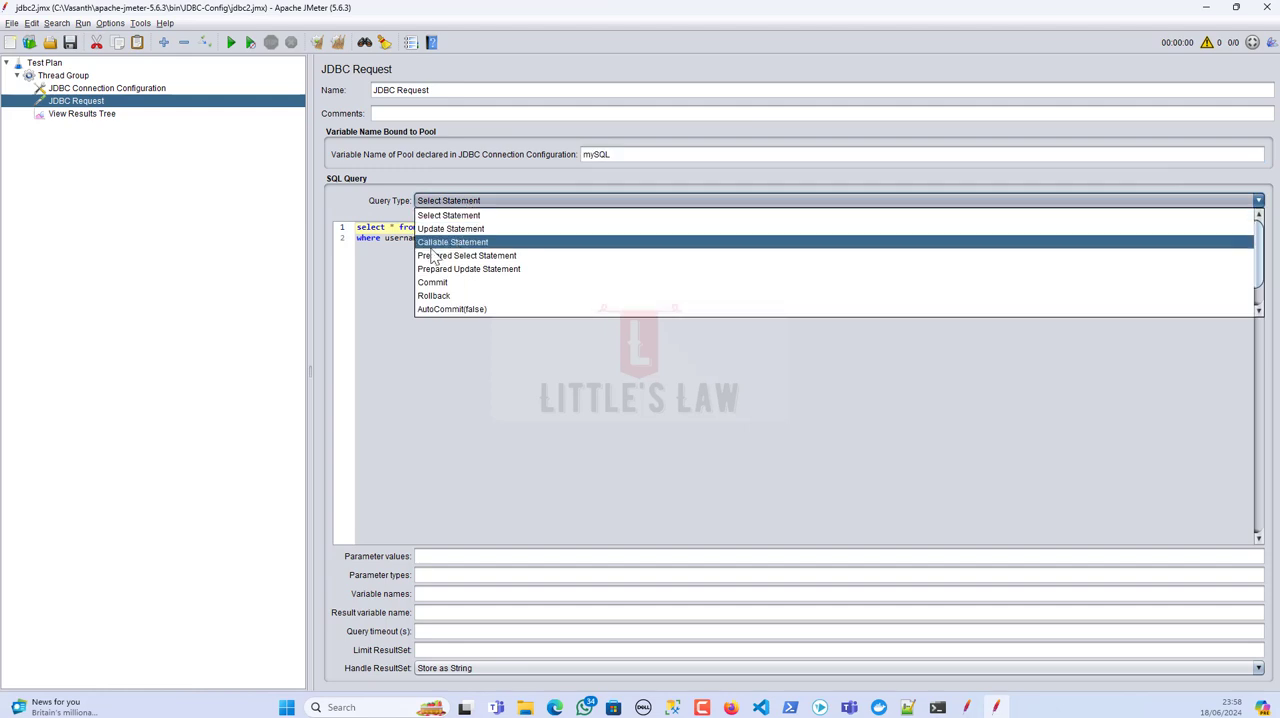
left_click(405, 249)
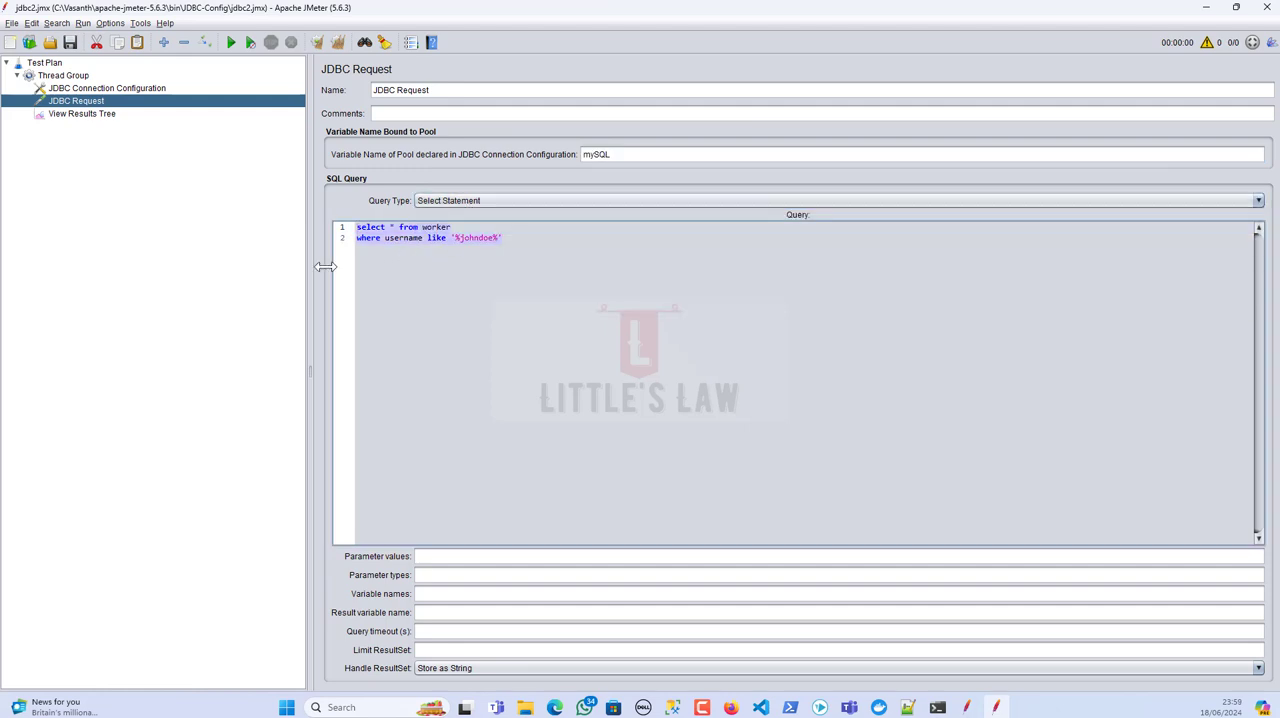
Step: Save and run the test plan, and show the JDBC Request's response data in the View Results Tree
left_click(70, 43)
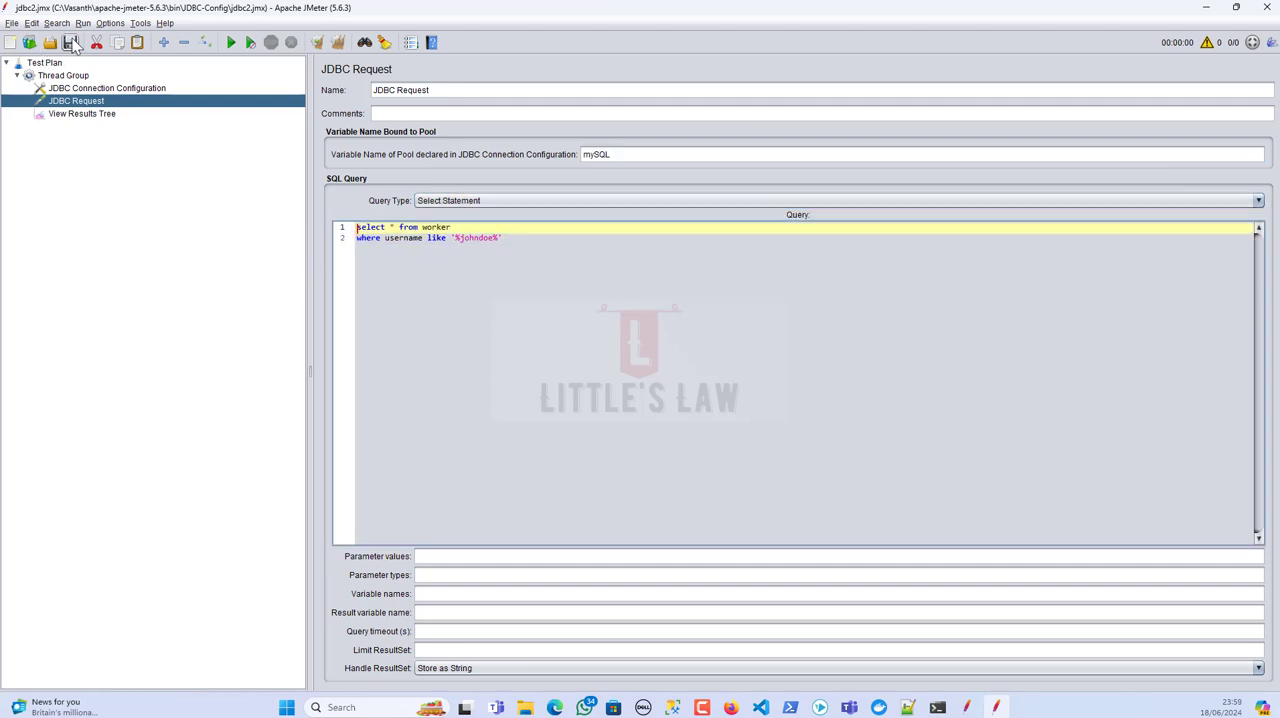
left_click(231, 43)
left_click(86, 114)
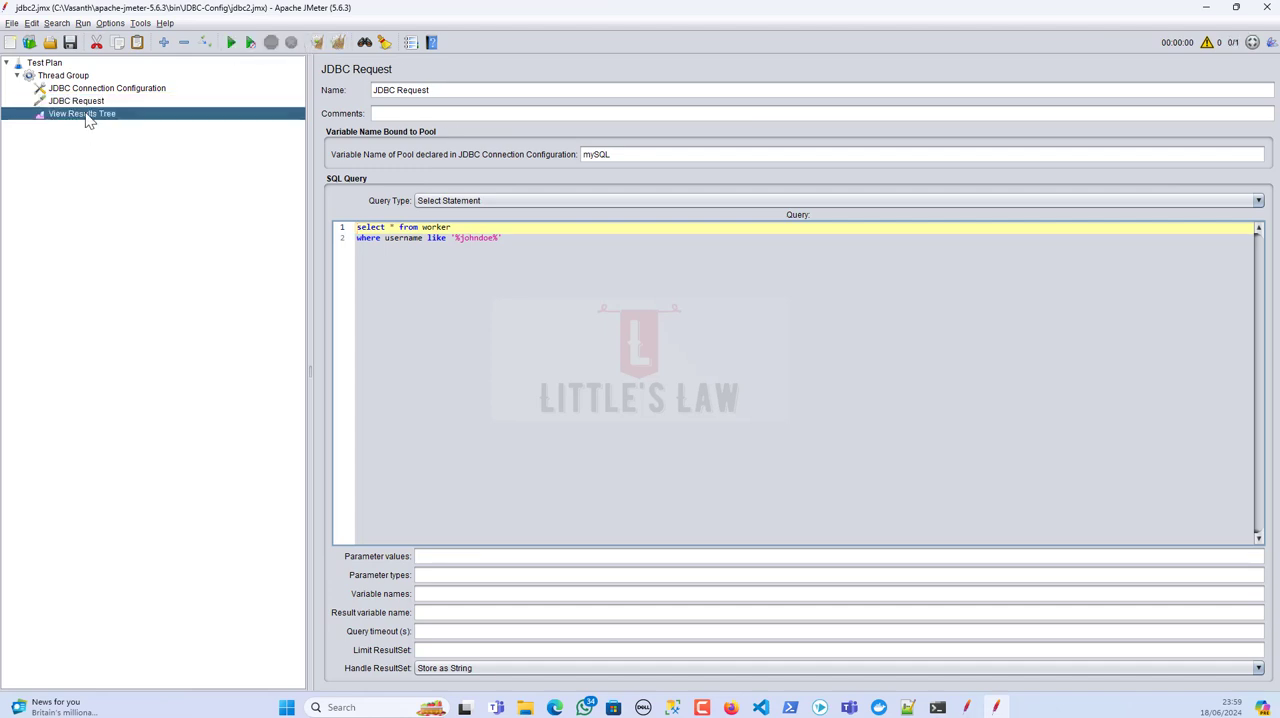
left_click(373, 242)
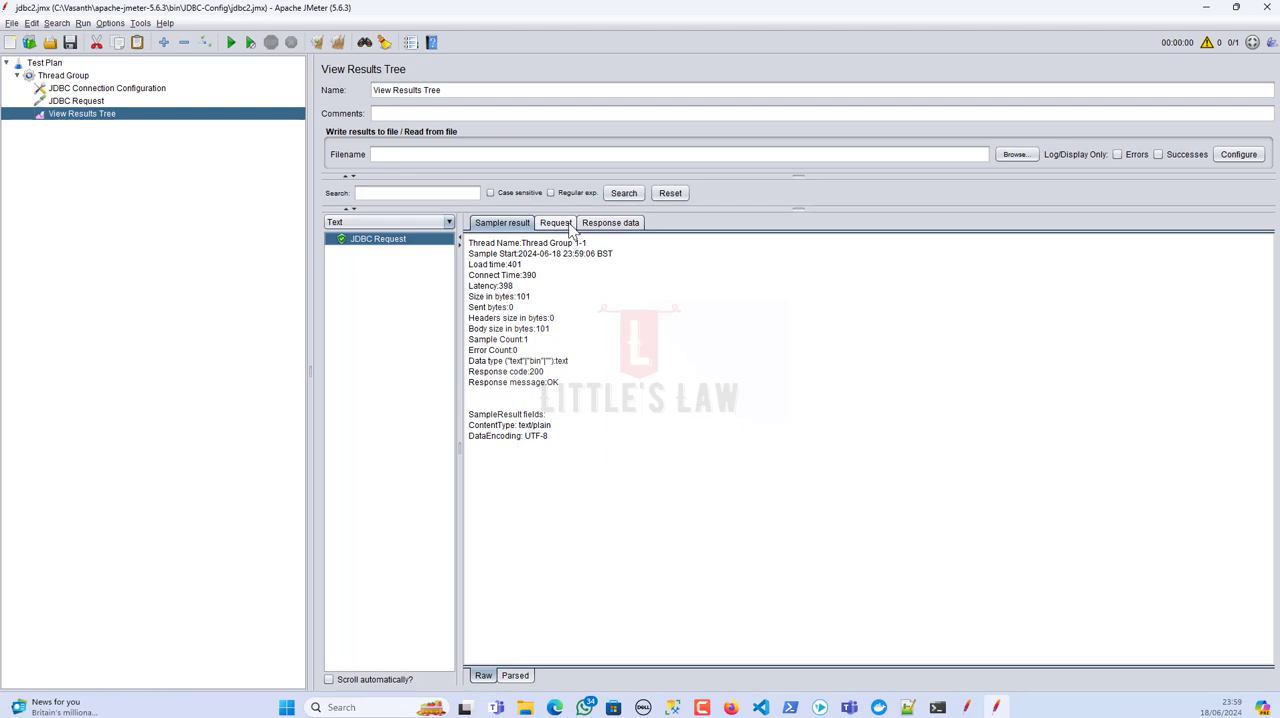
left_click(609, 222)
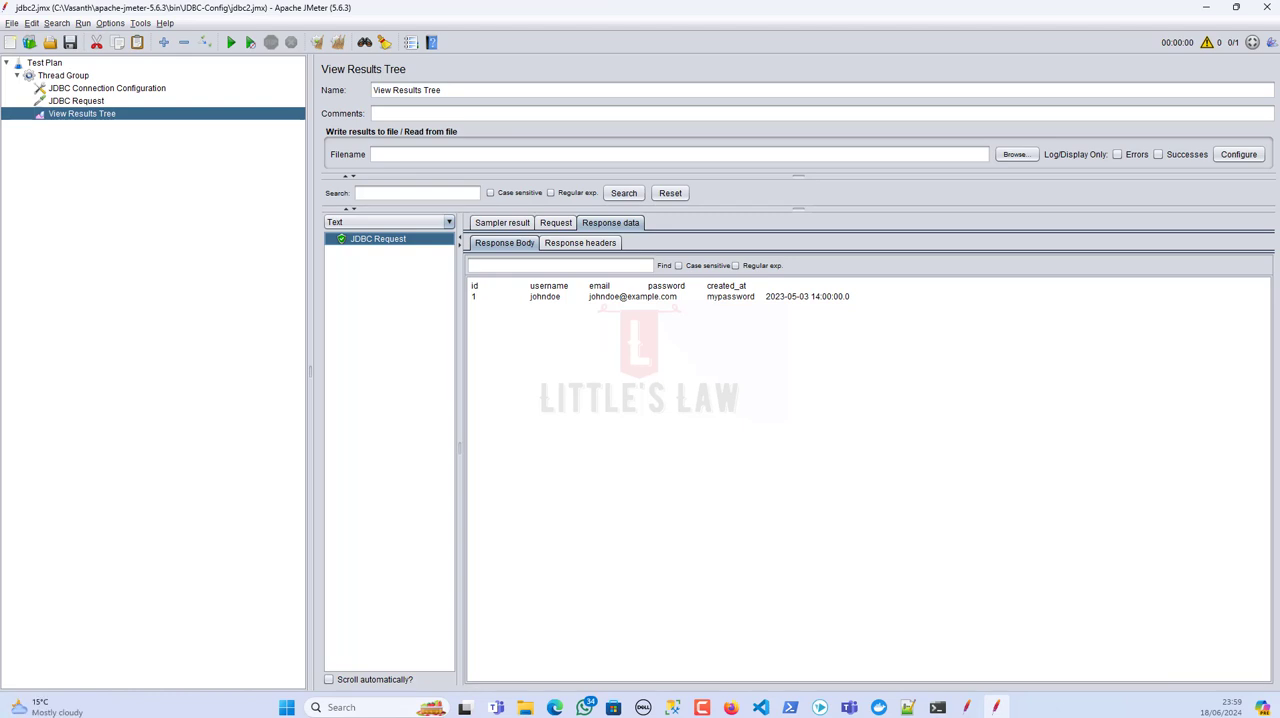
Step: Switch to Notepad++ to read the query in query.sql and compare it with the JDBC Request's query in JMeter
key("alt+Tab")
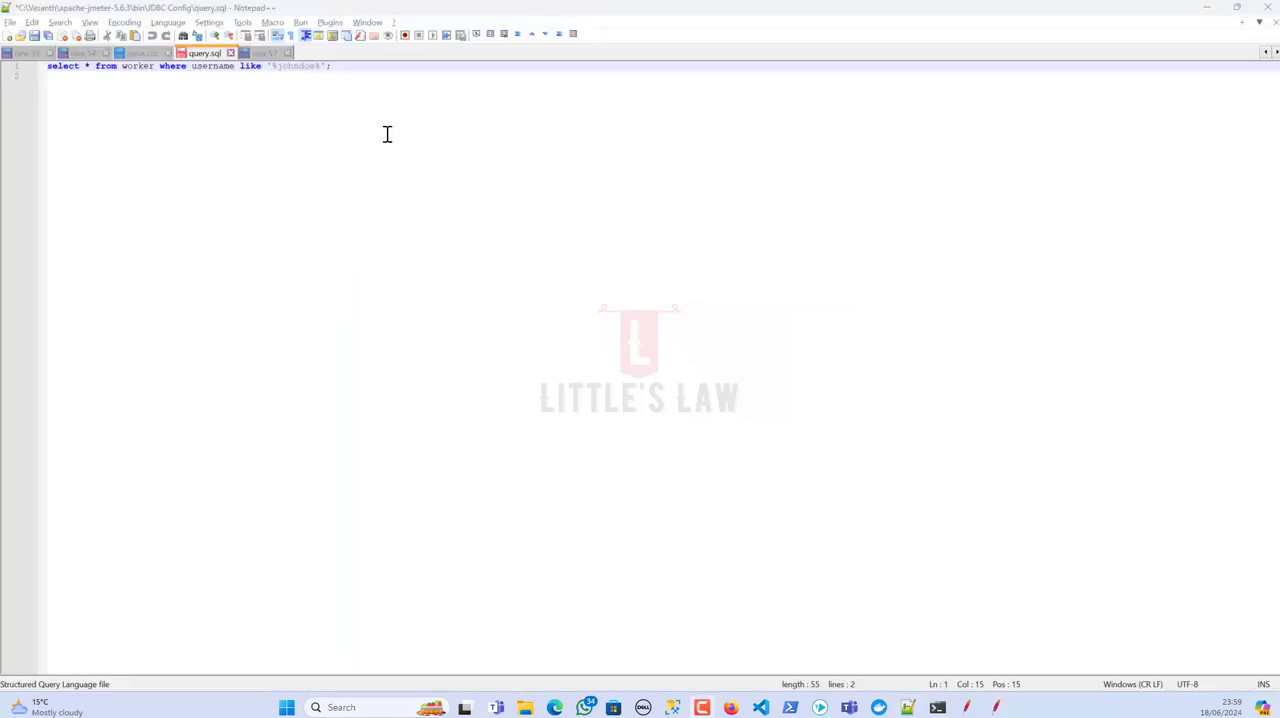
left_click_drag(360, 66, 47, 66)
left_click(996, 707)
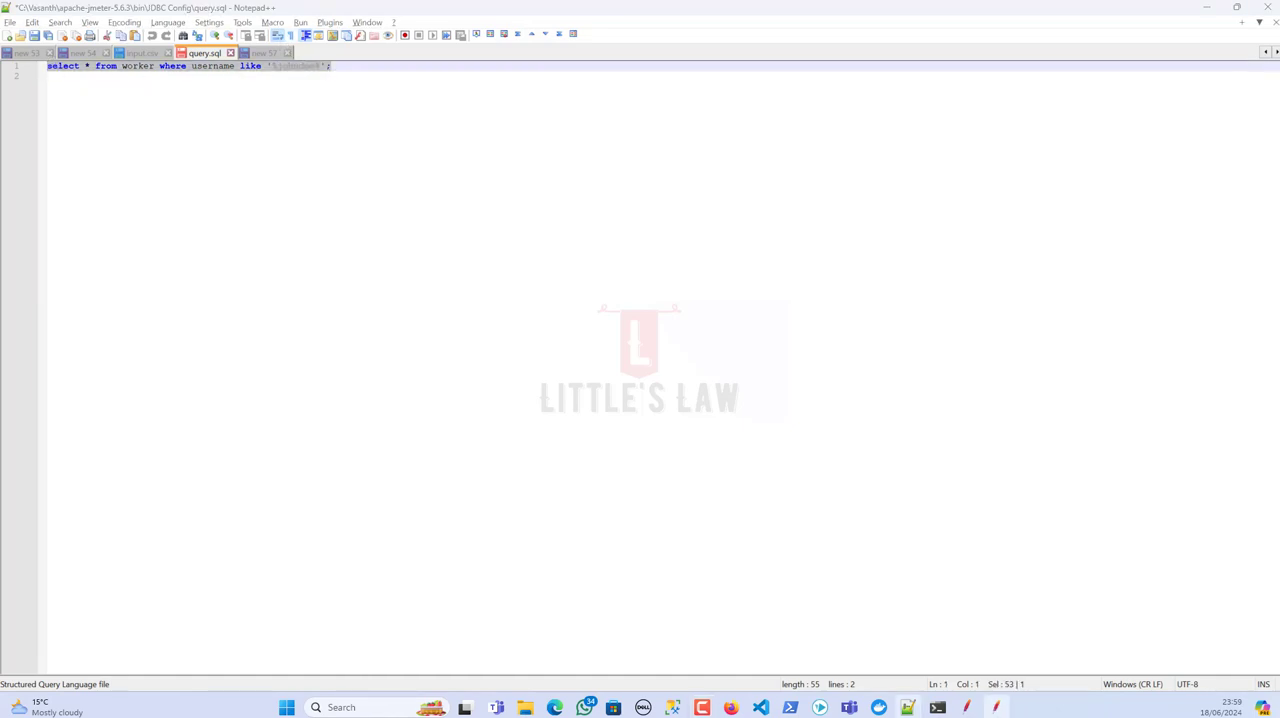
left_click(100, 101)
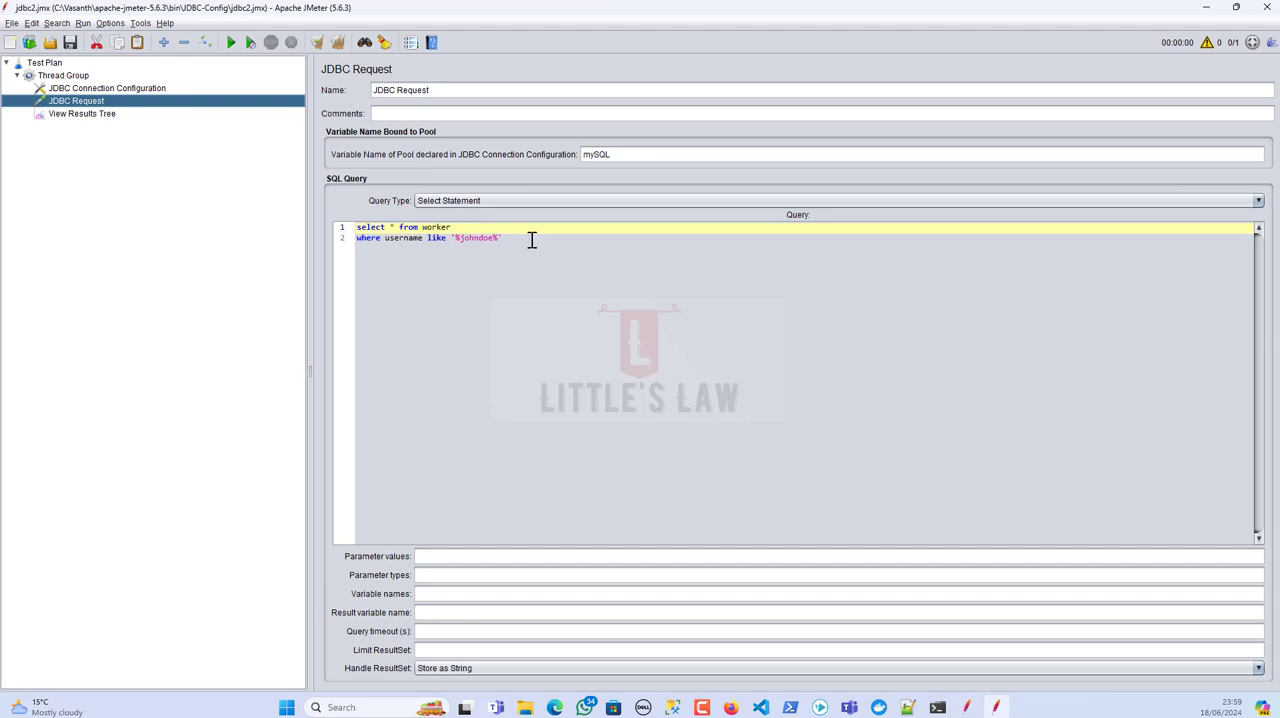
left_click(365, 228)
left_click(357, 228)
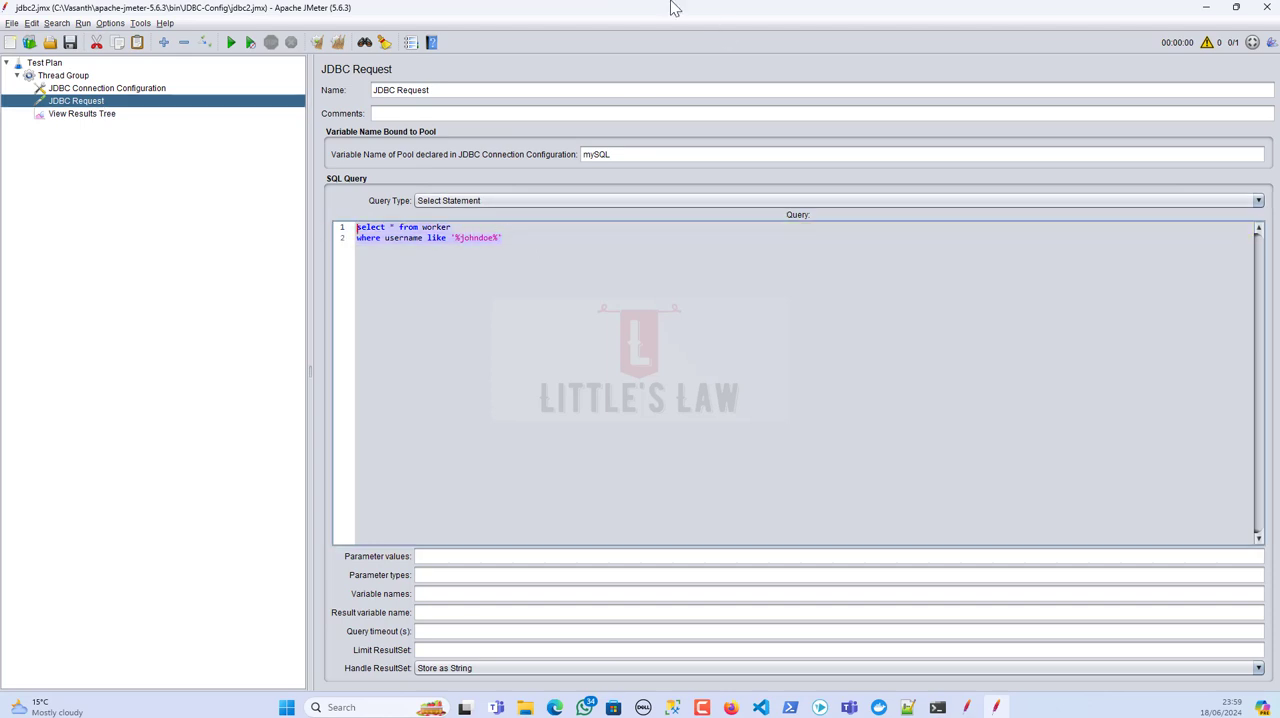
Step: Review the returned response data in the View Results Tree, check query.sql in Notepad++ again and return to JMeter
left_click(88, 114)
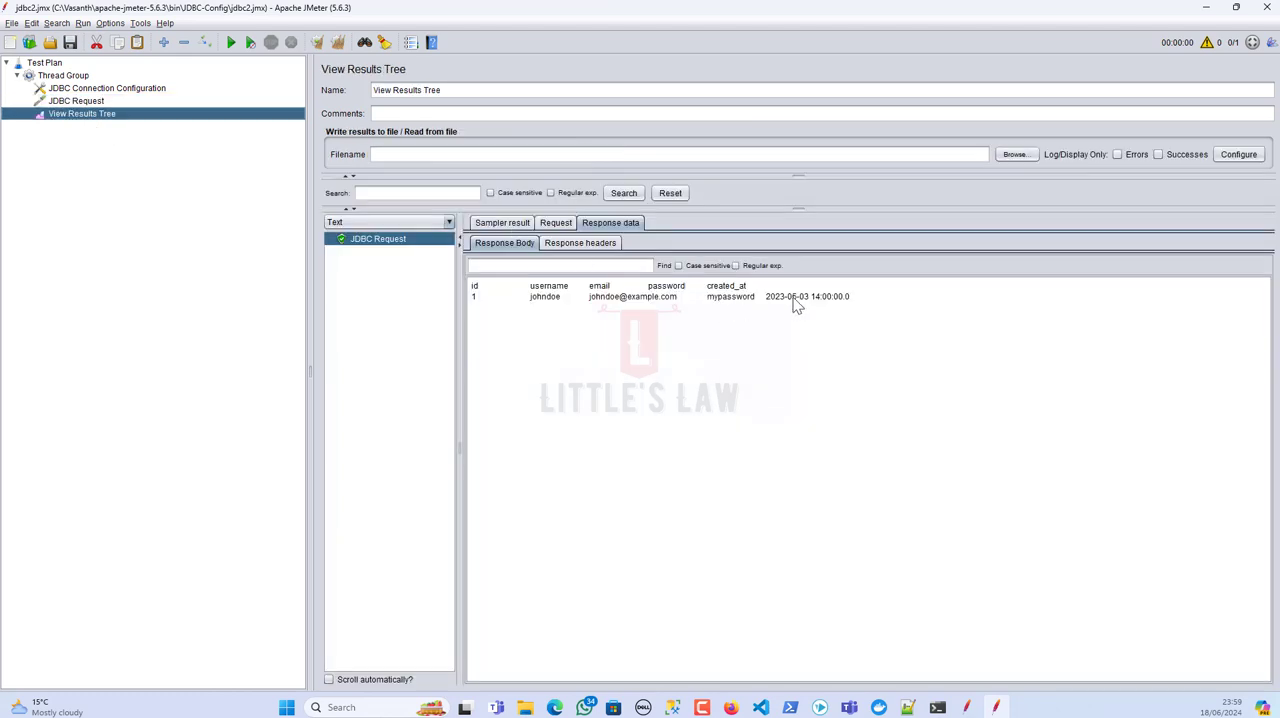
left_click_drag(900, 302, 493, 290)
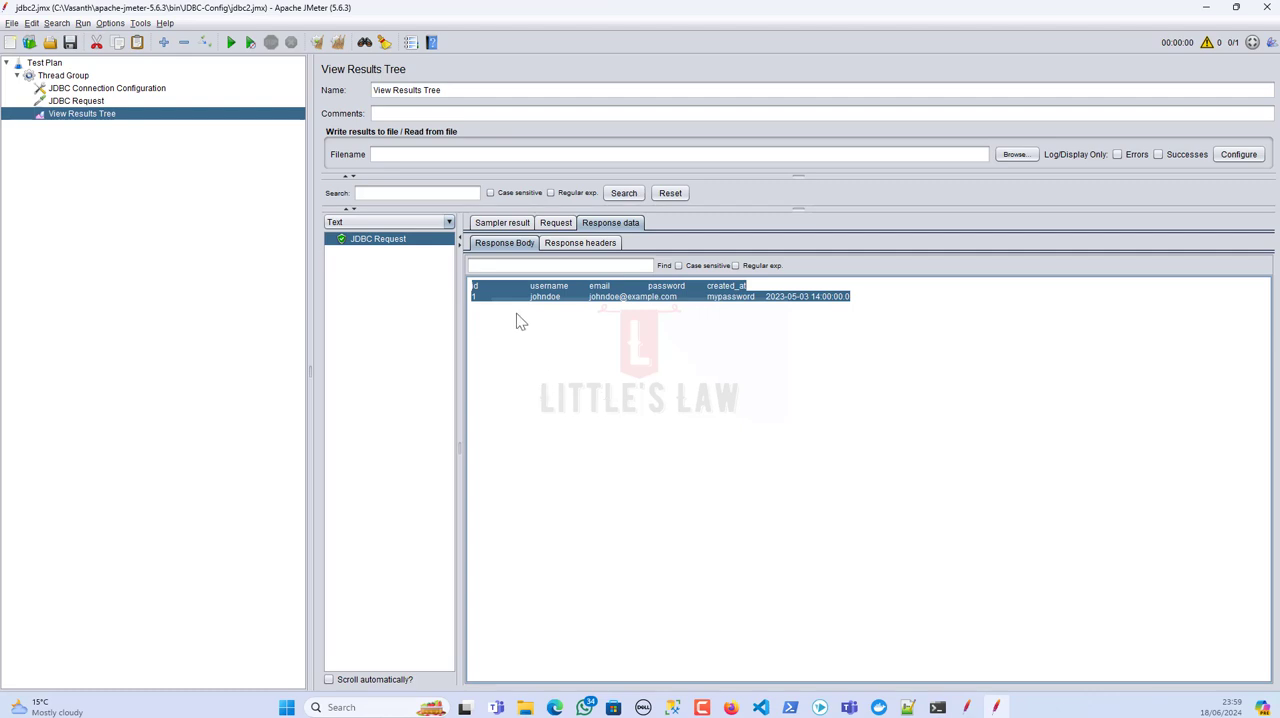
left_click(905, 709)
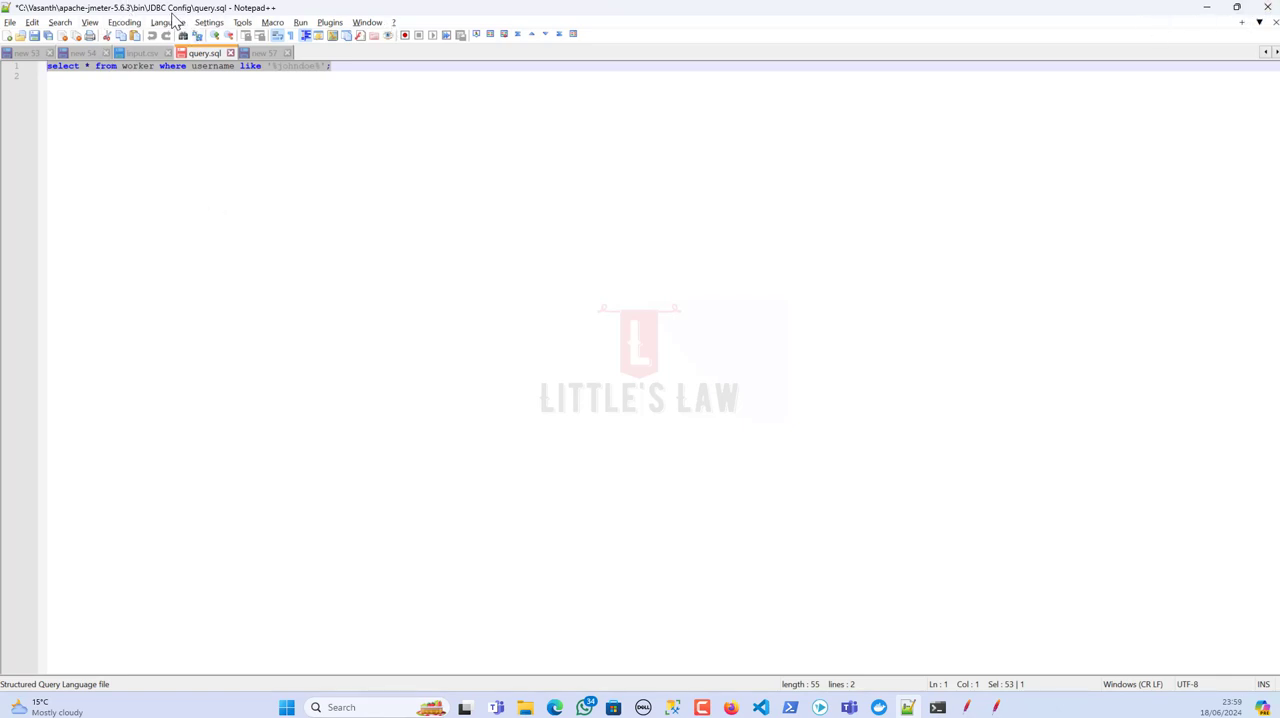
left_click(1207, 17)
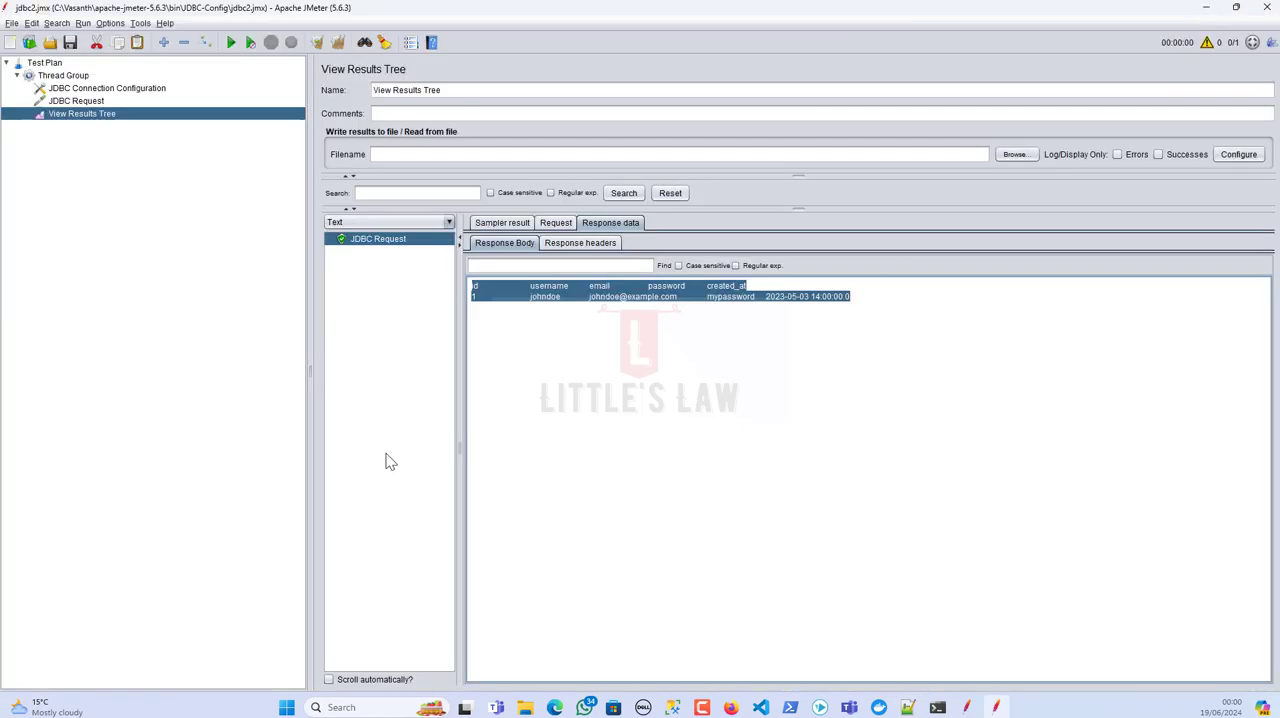
Step: Add a second JDBC Request sampler to the Thread Group and place it between the existing JDBC Request and View Results Tree
left_click(73, 78)
right_click(73, 78)
mouse_move(110, 82)
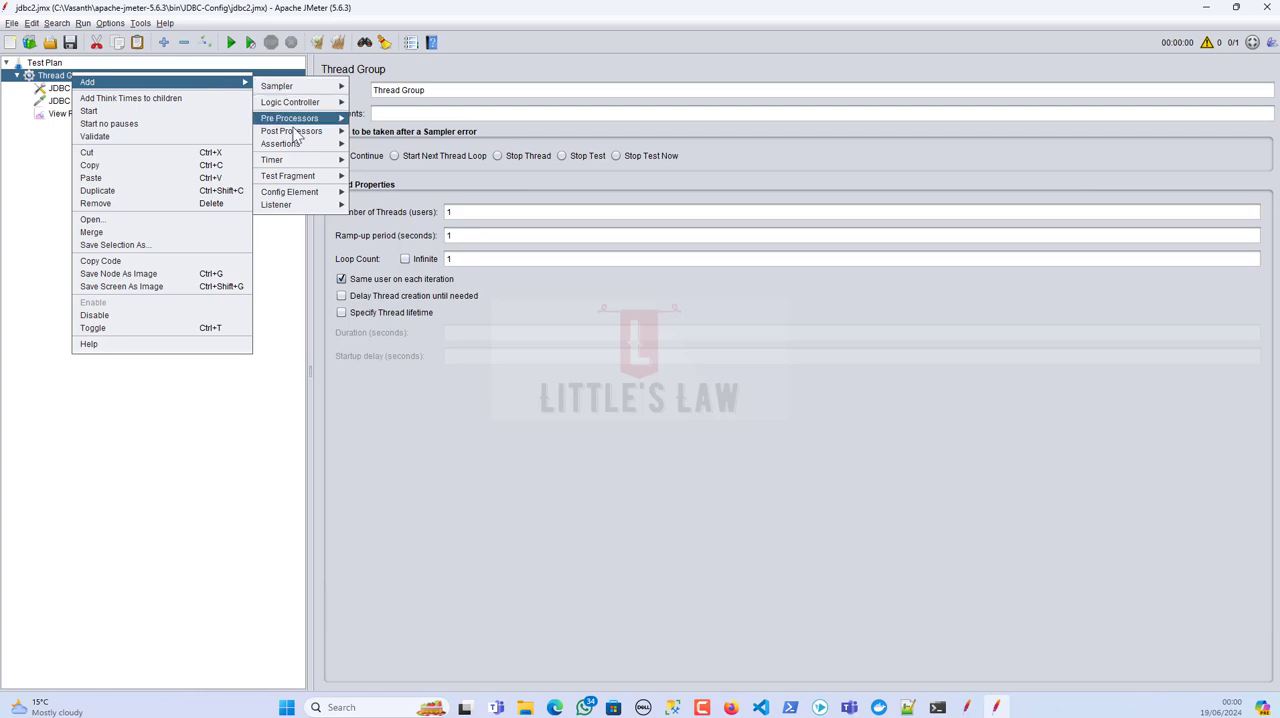
mouse_move(300, 192)
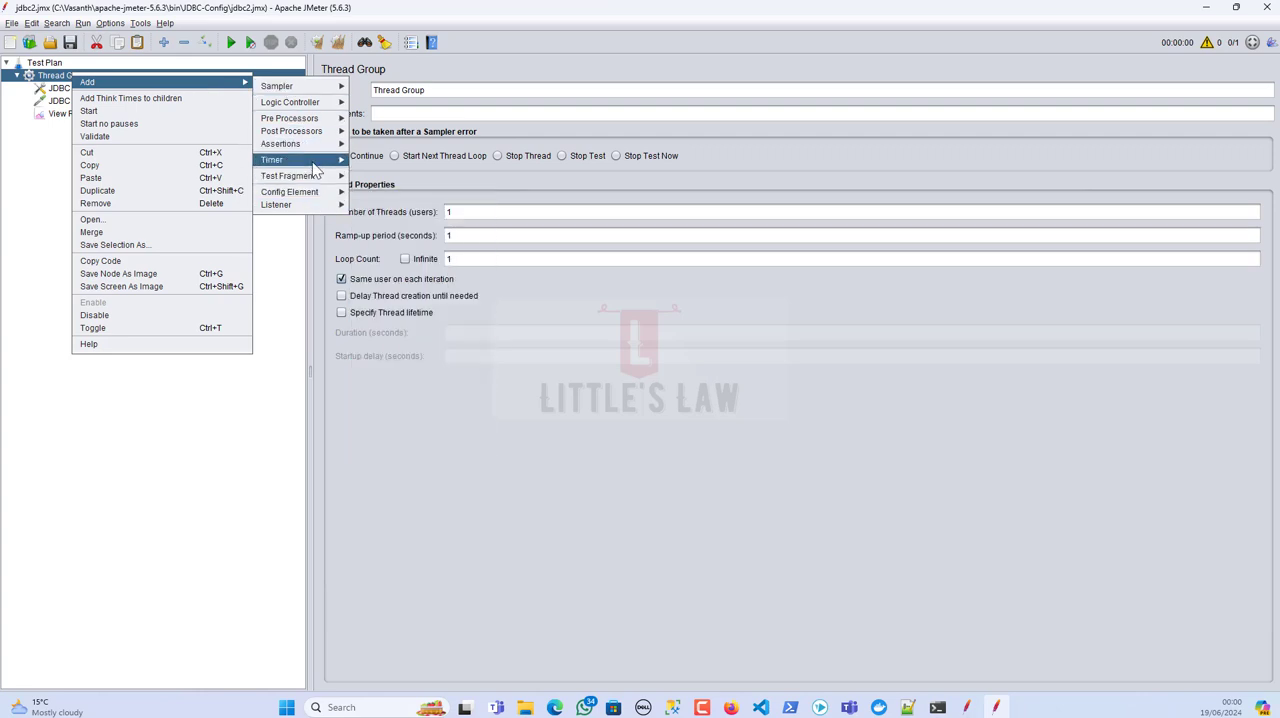
mouse_move(347, 137)
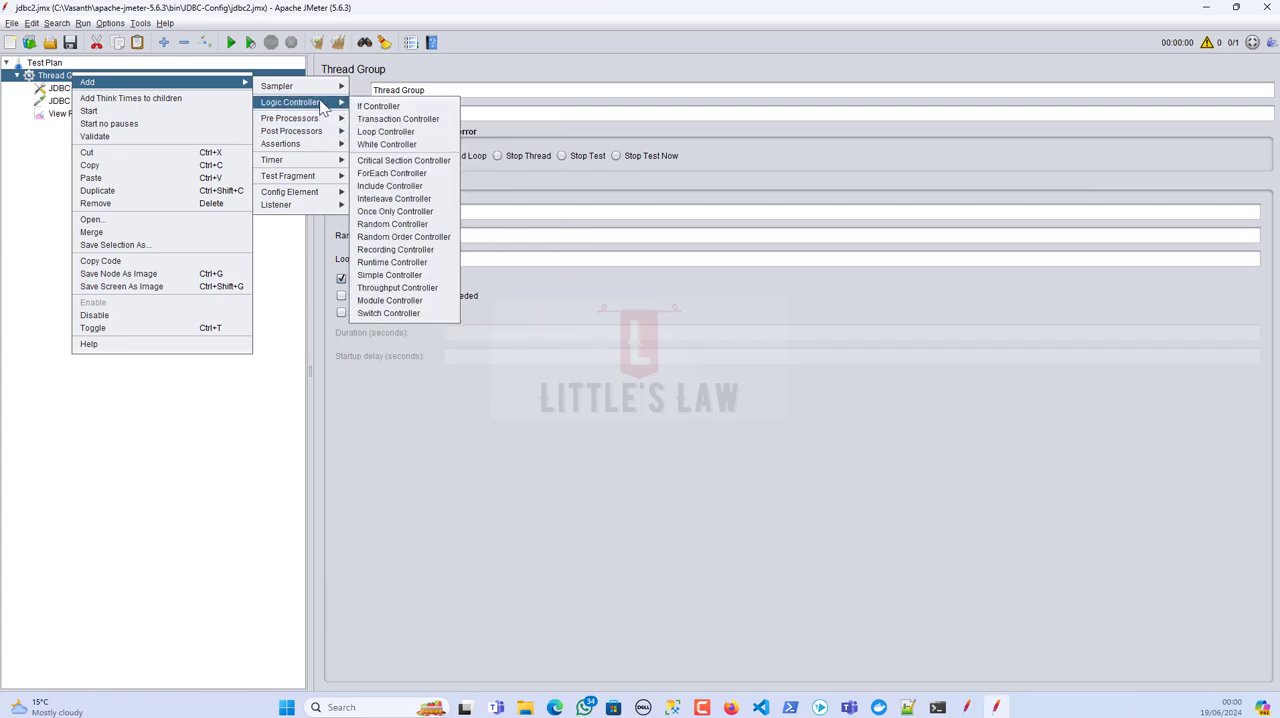
mouse_move(322, 89)
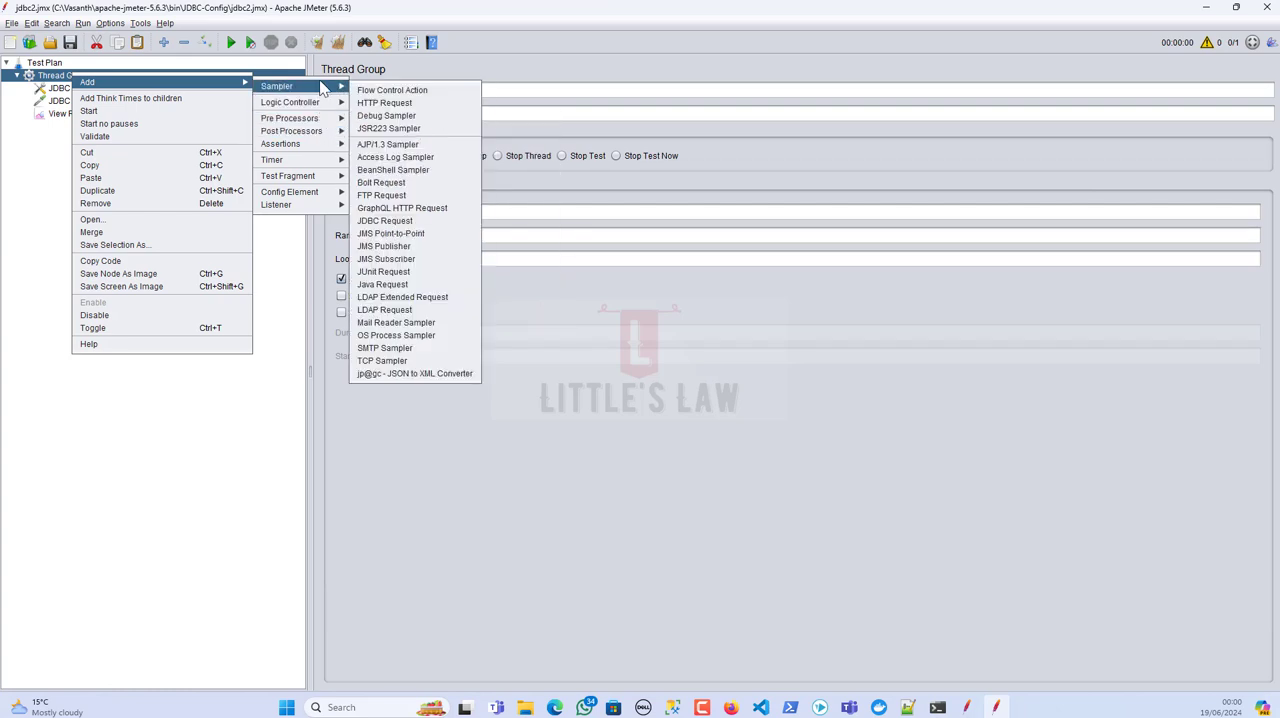
left_click(390, 222)
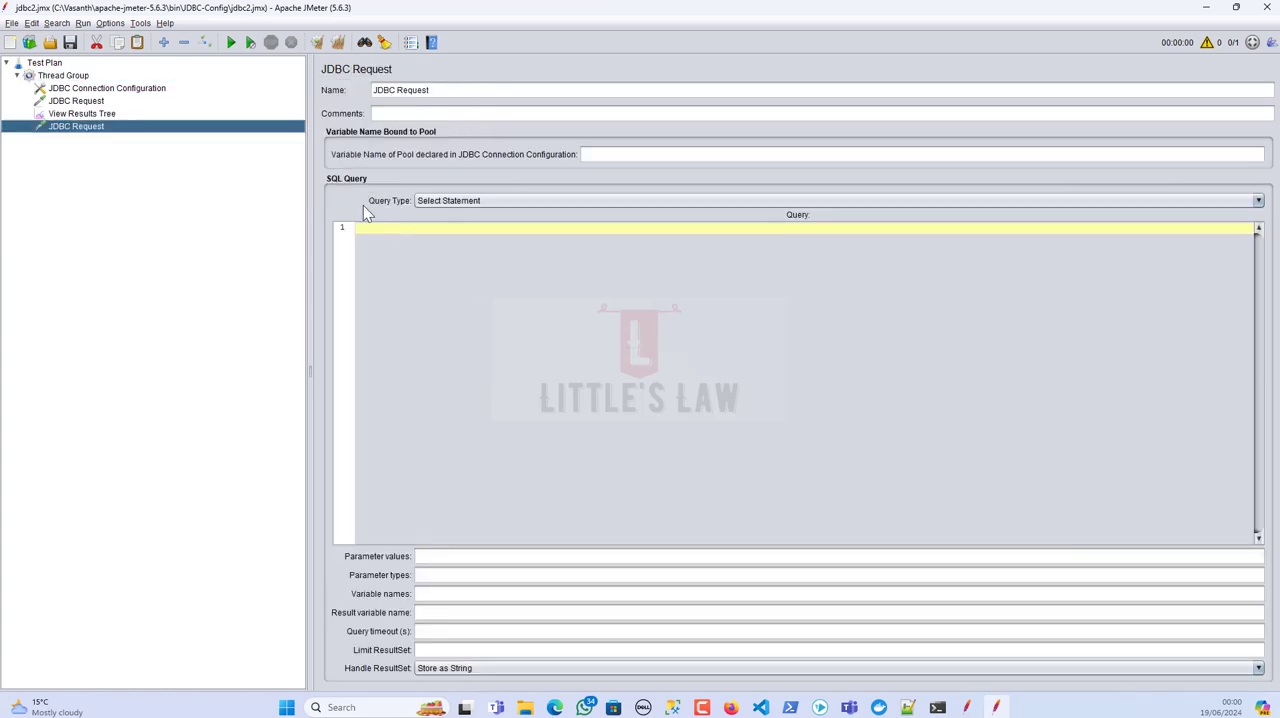
left_click_drag(88, 121, 90, 108)
left_click(92, 101)
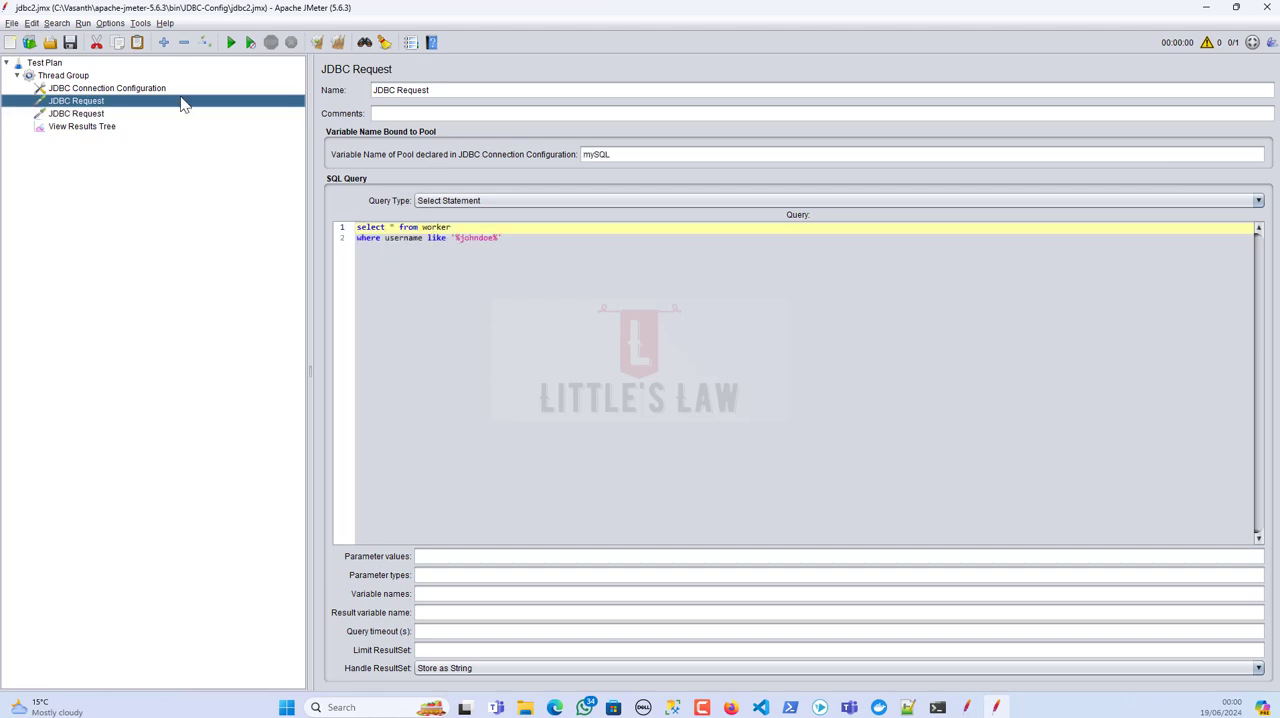
Step: Rename the first JDBC sampler as JDBC Request-Query and the second one as JDBC Request-File
left_click(440, 89)
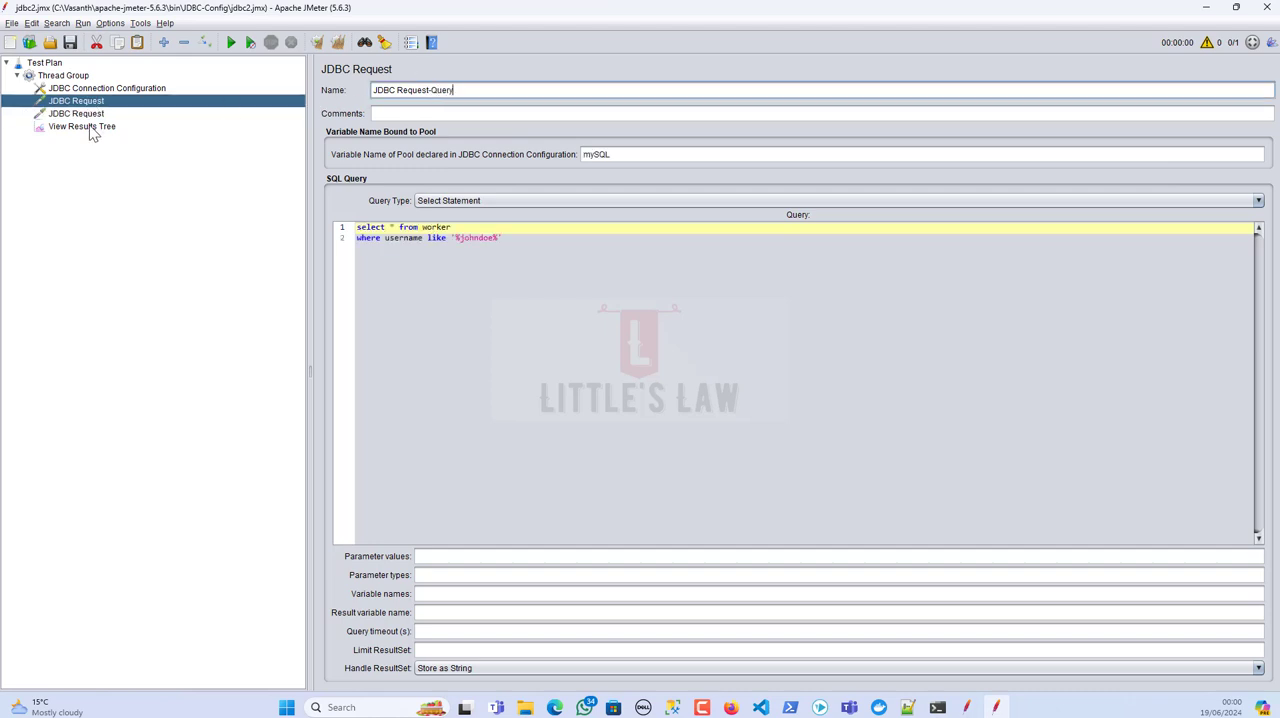
left_click(90, 115)
left_click(453, 91)
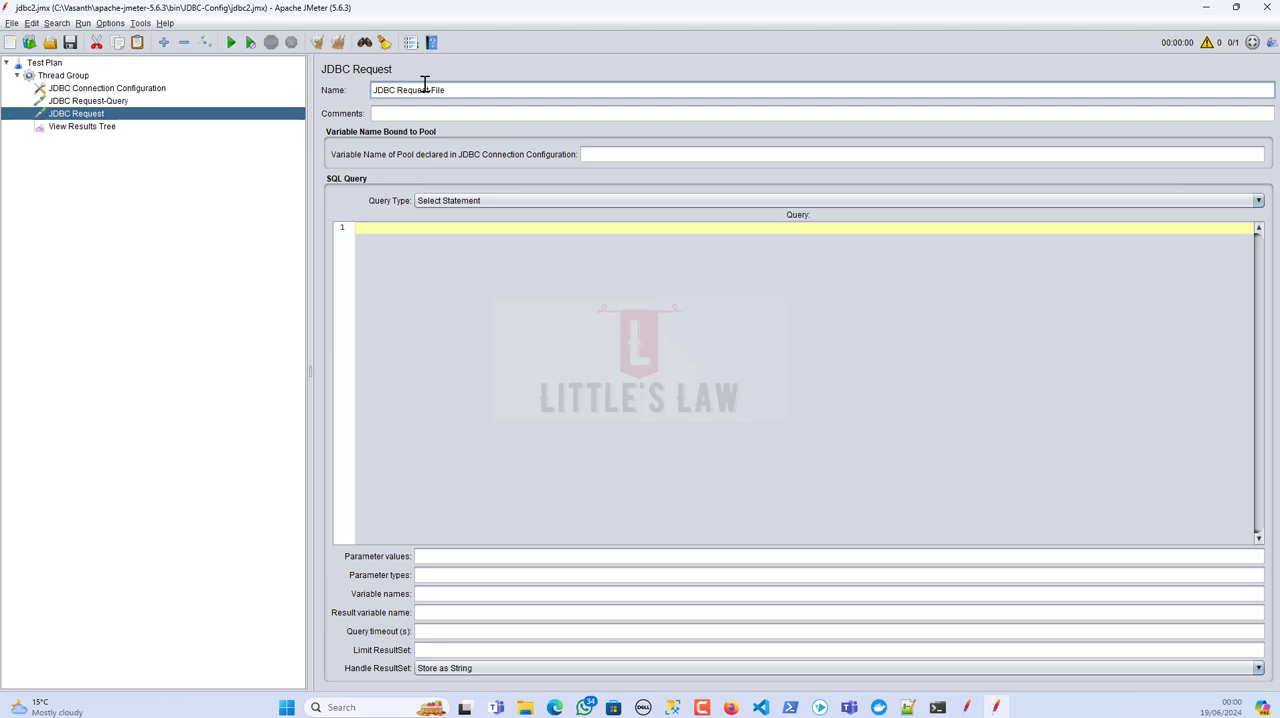
Step: Copy the pool variable name mySQL from JDBC Request-Query into the pool variable name of JDBC Request-File
left_click(108, 101)
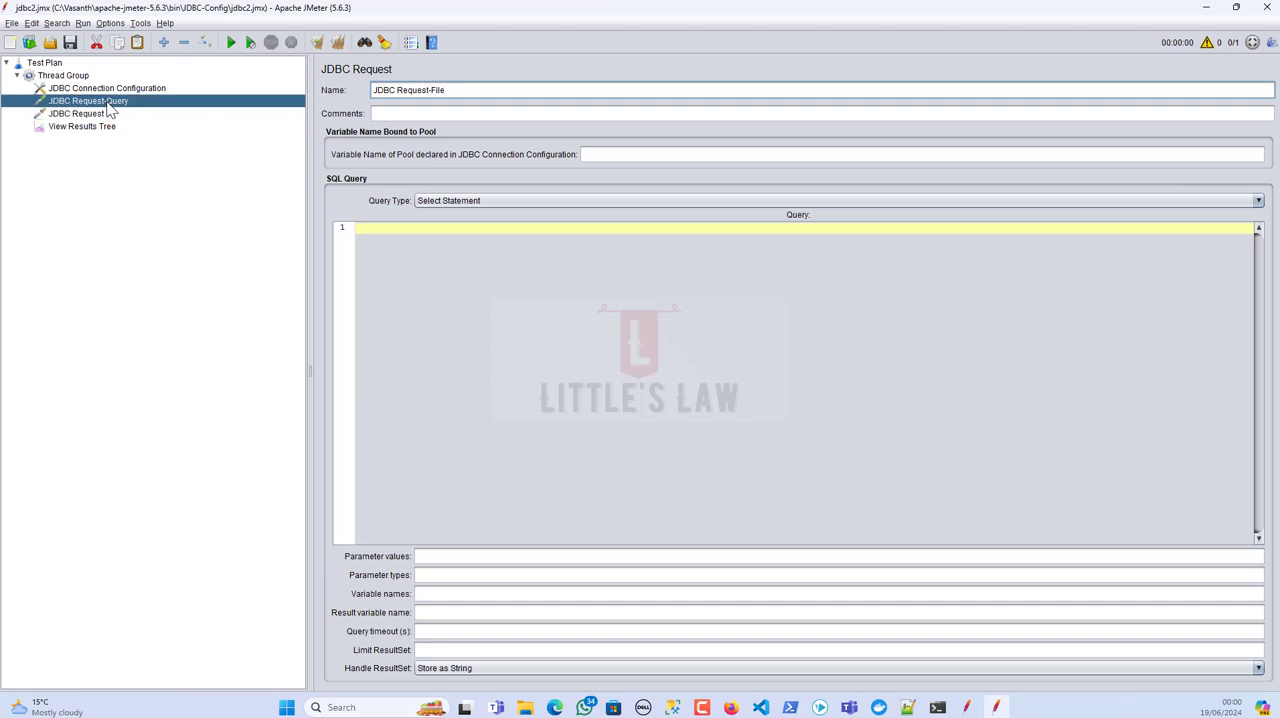
left_click_drag(645, 154, 502, 154)
key("ctrl+c")
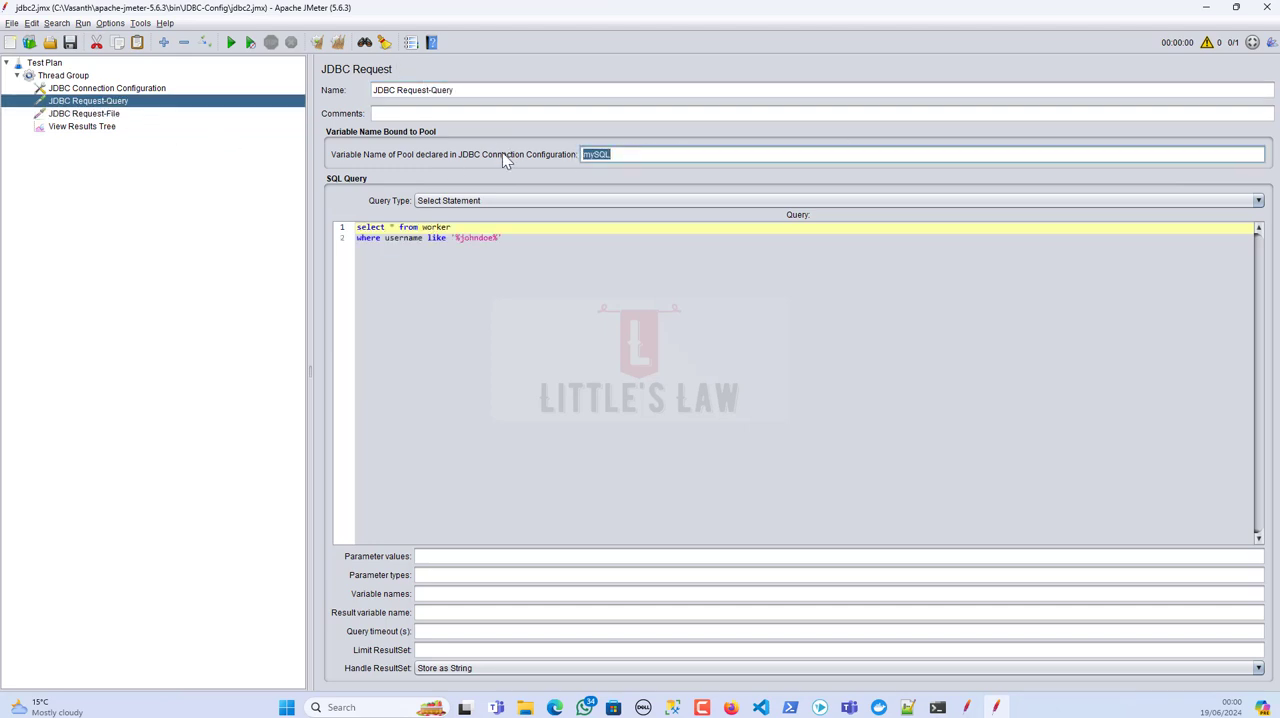
left_click(102, 114)
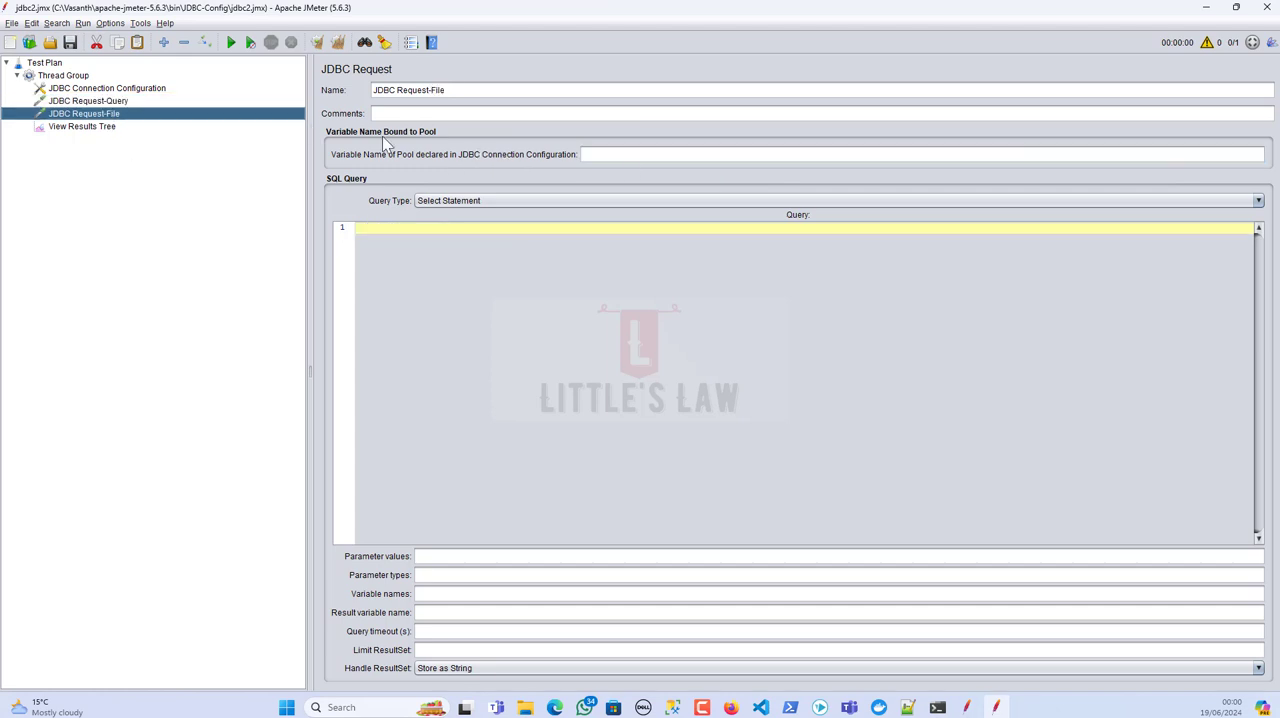
left_click(617, 154)
key("ctrl+v")
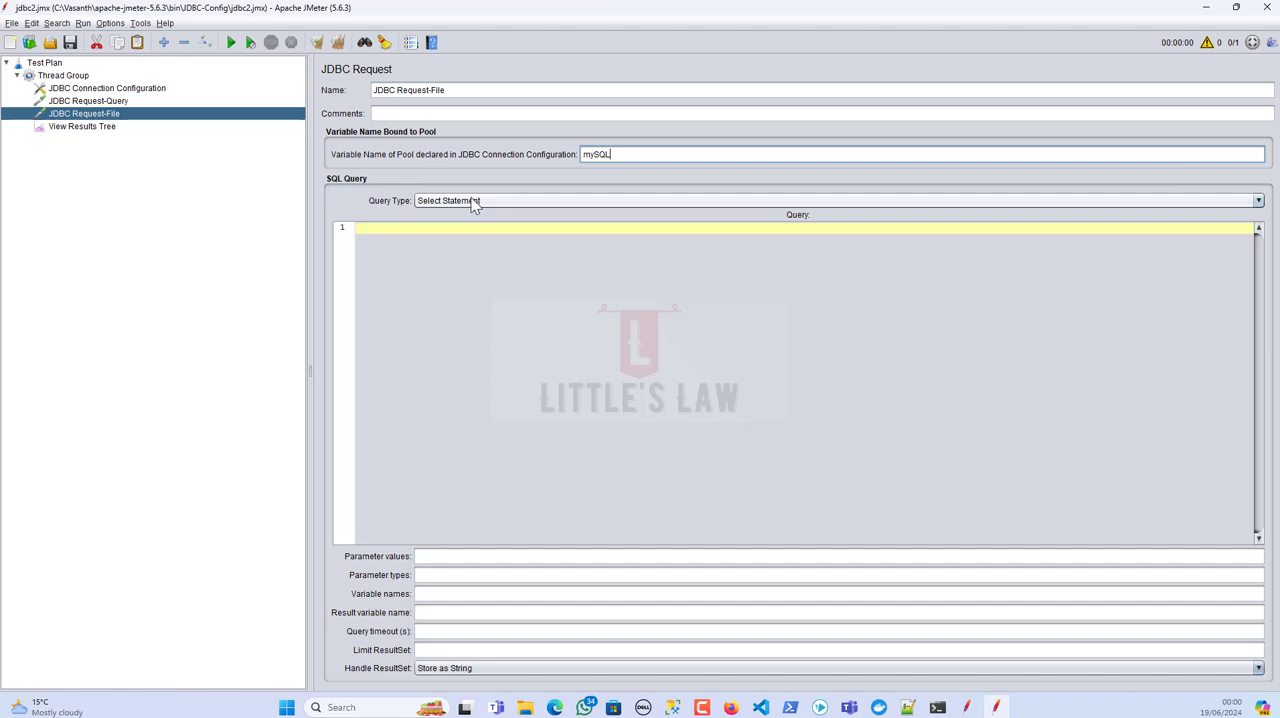
Step: Begin the JDBC Request-File query with ${__FileToString( and choose the FileToString function in the Function Helper
key("alt+Tab")
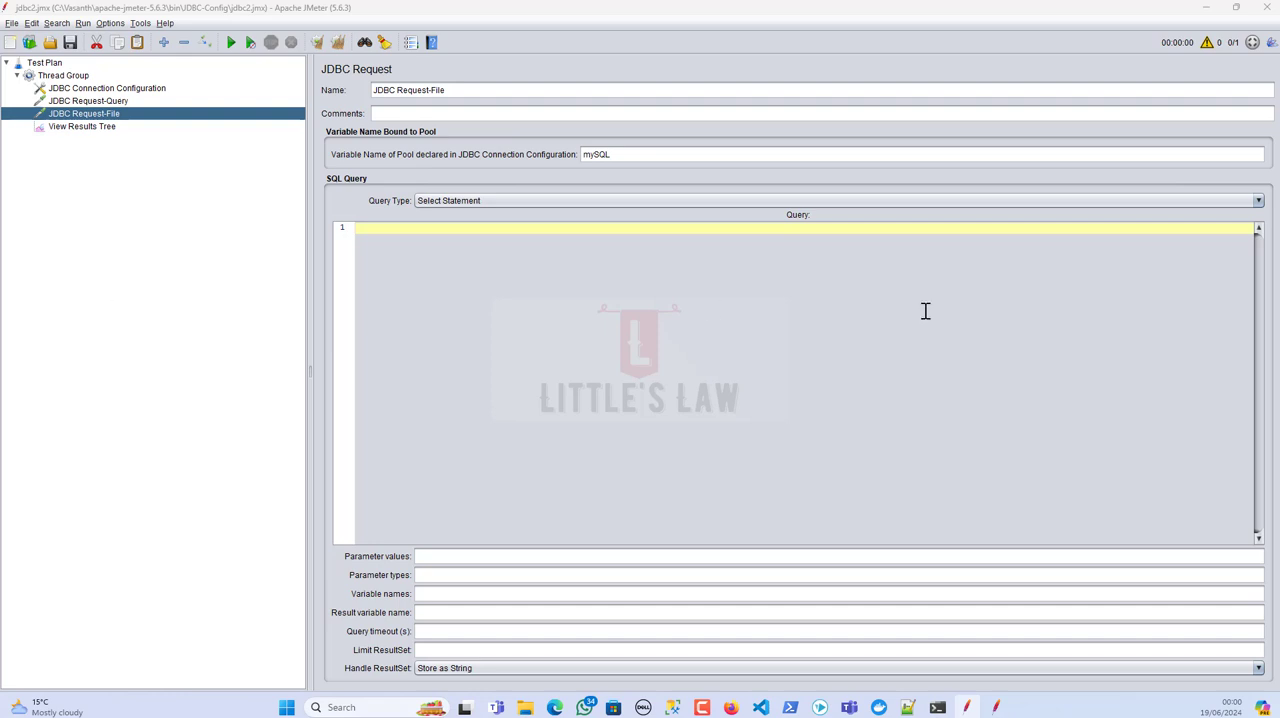
left_click(465, 242)
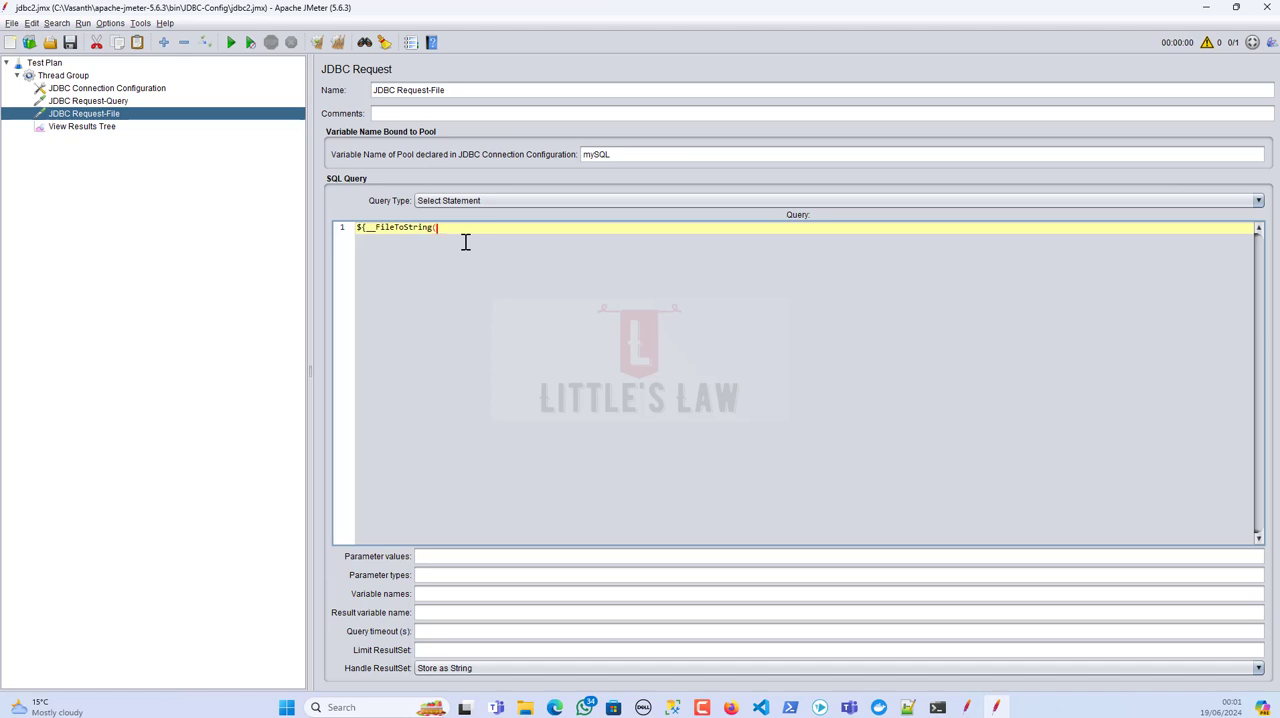
left_click(140, 23)
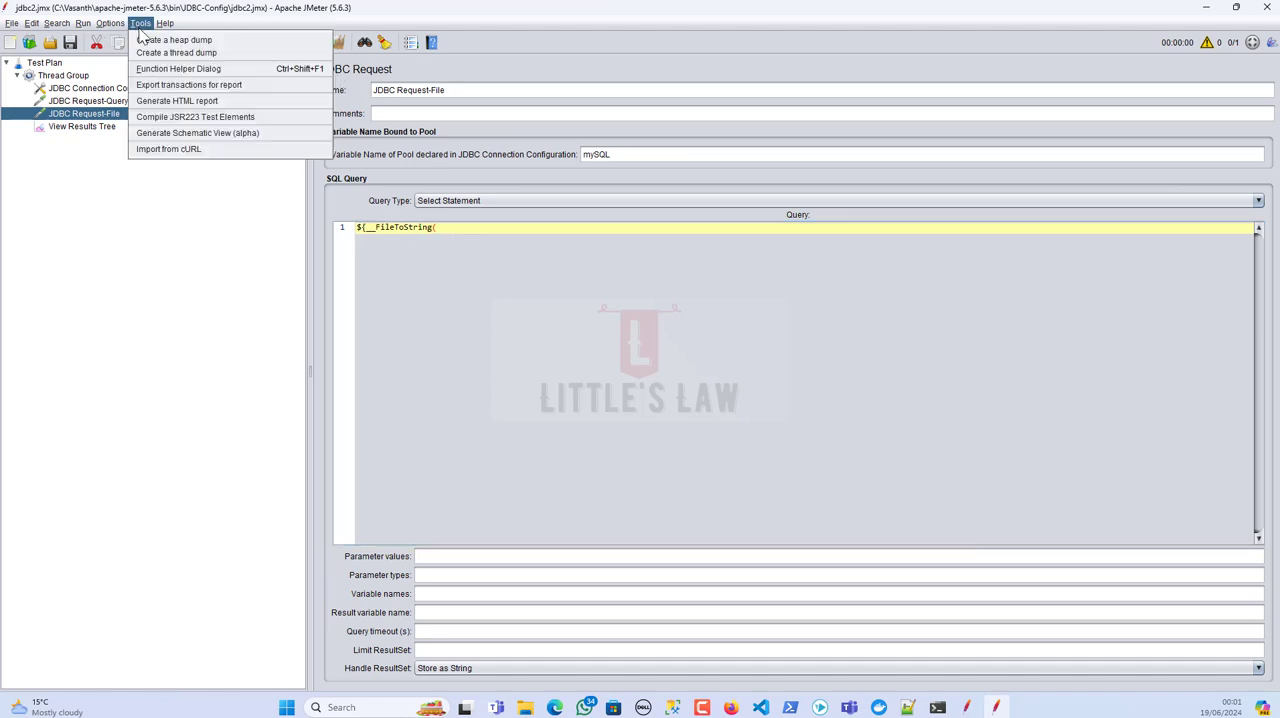
mouse_move(110, 23)
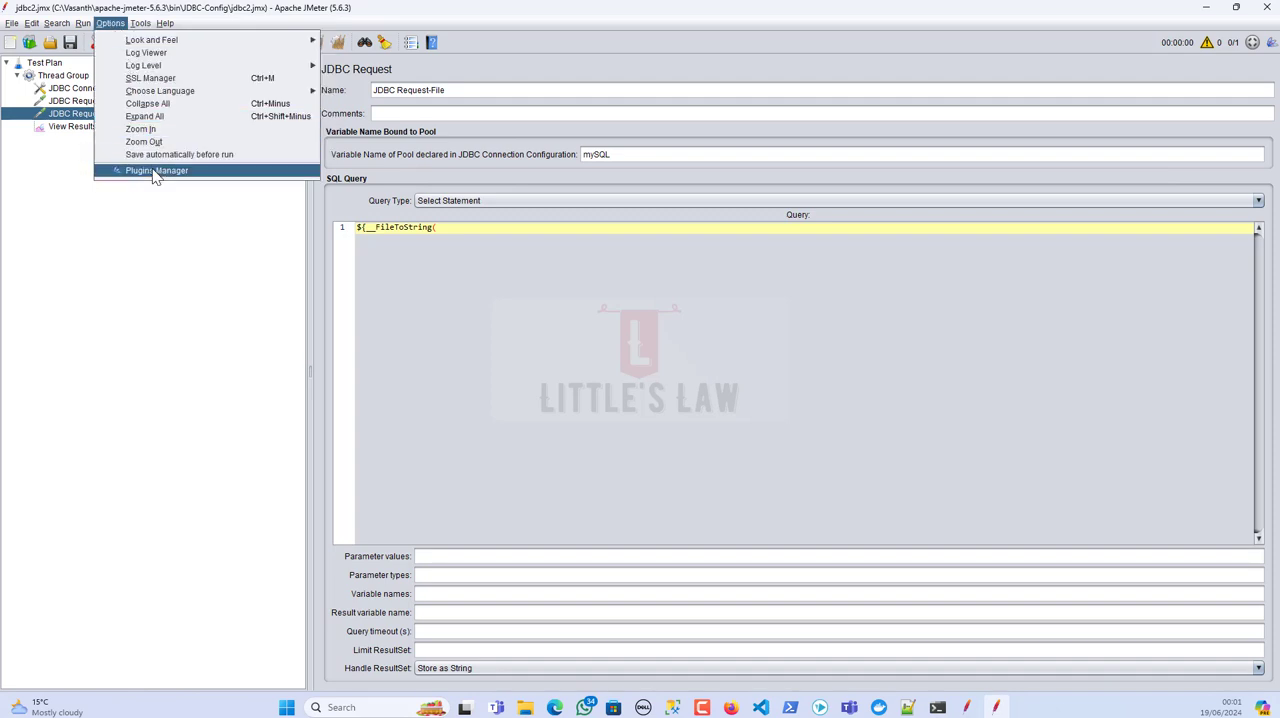
left_click(149, 66)
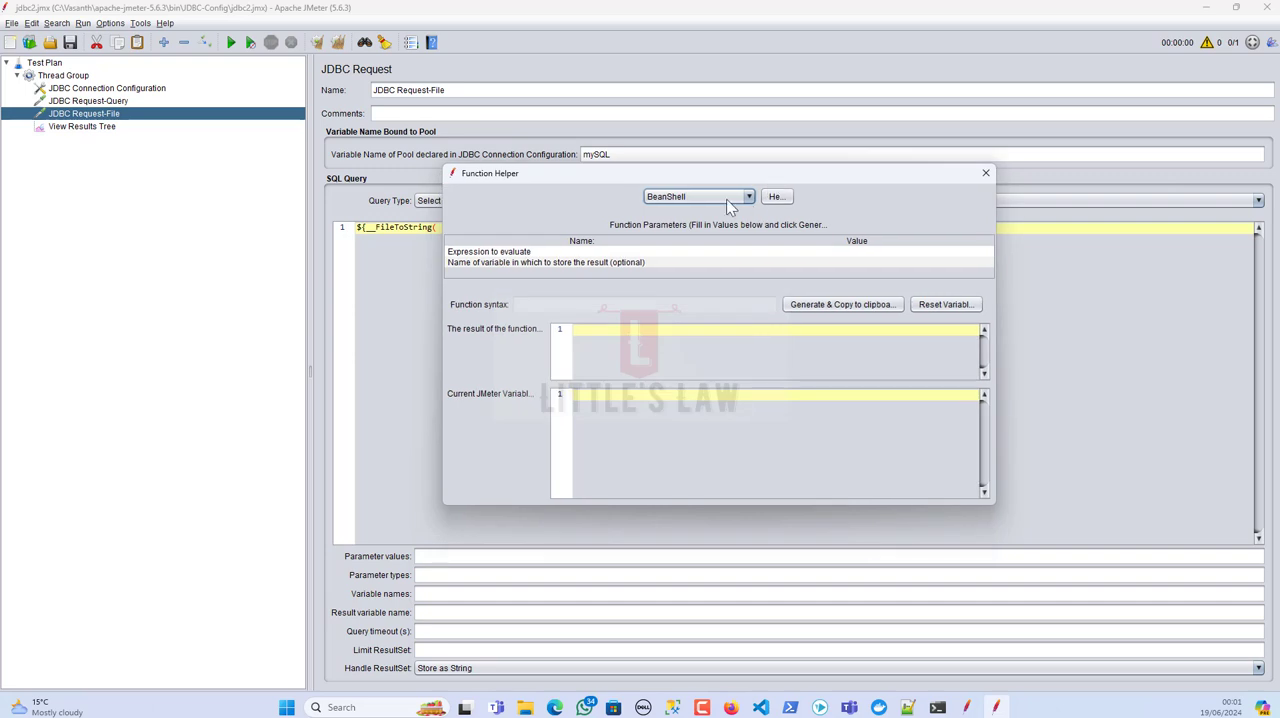
left_click(732, 197)
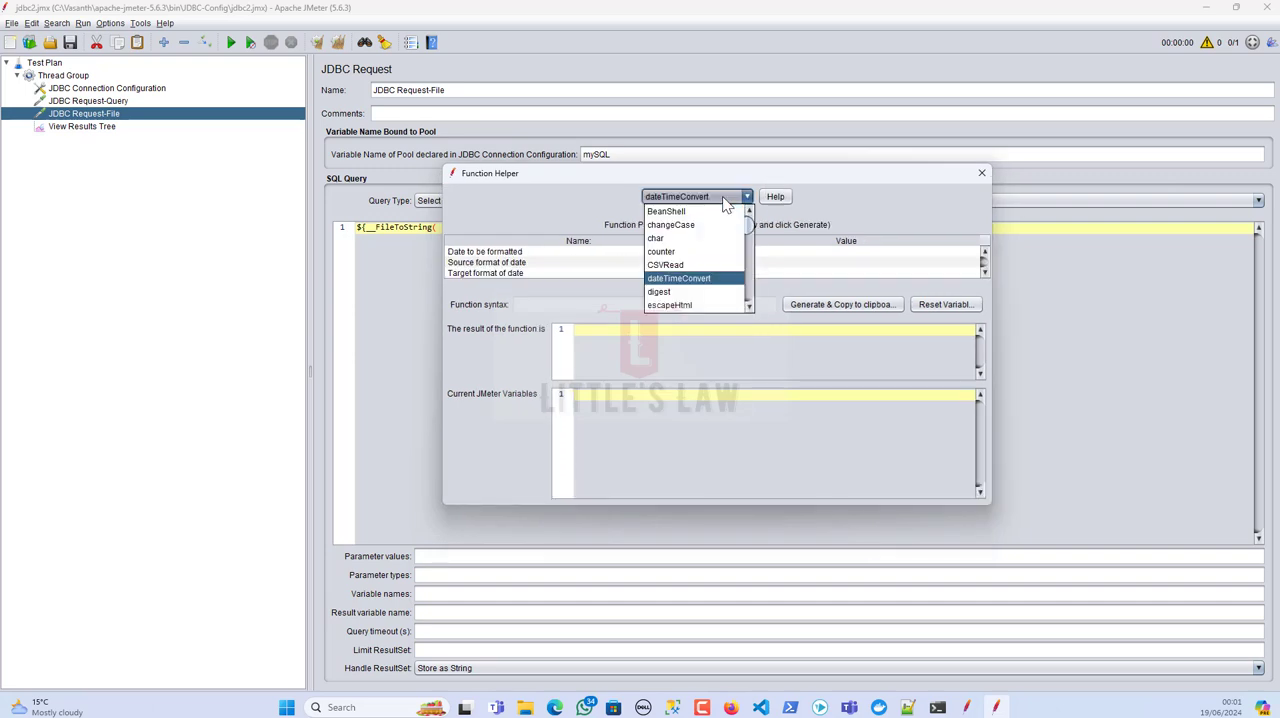
left_click(748, 308)
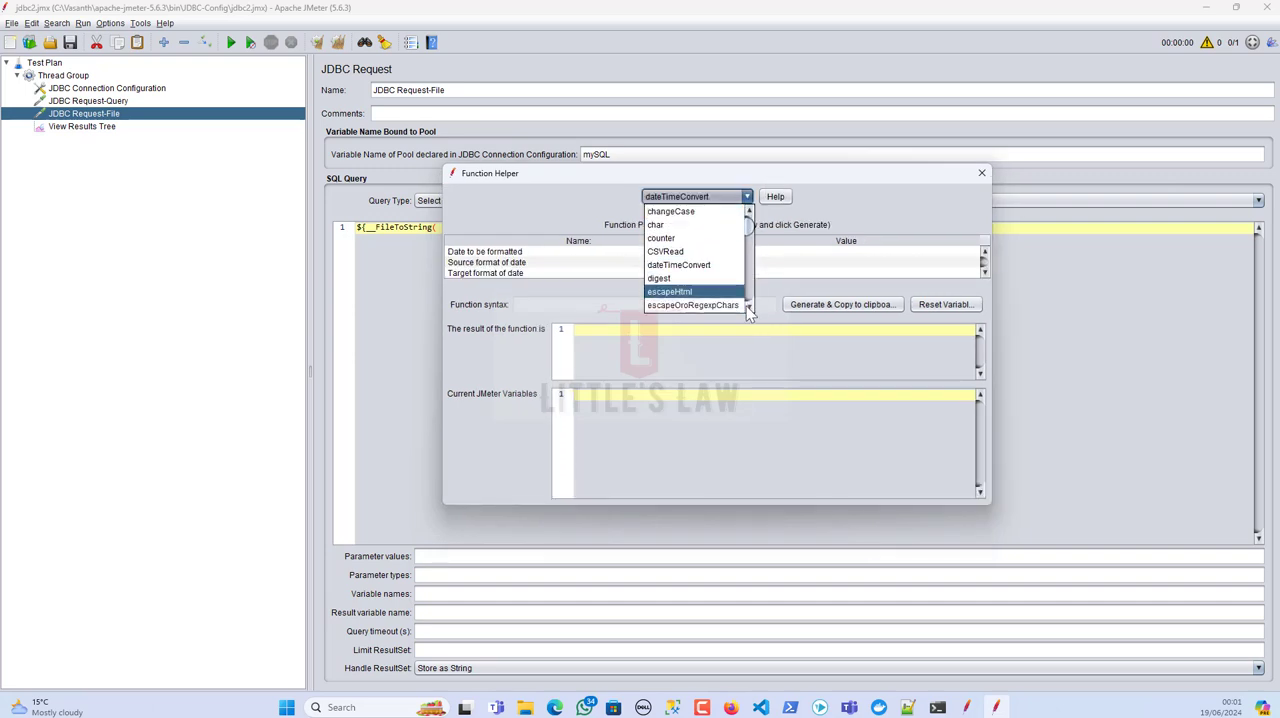
scroll(748, 307, "down", 3)
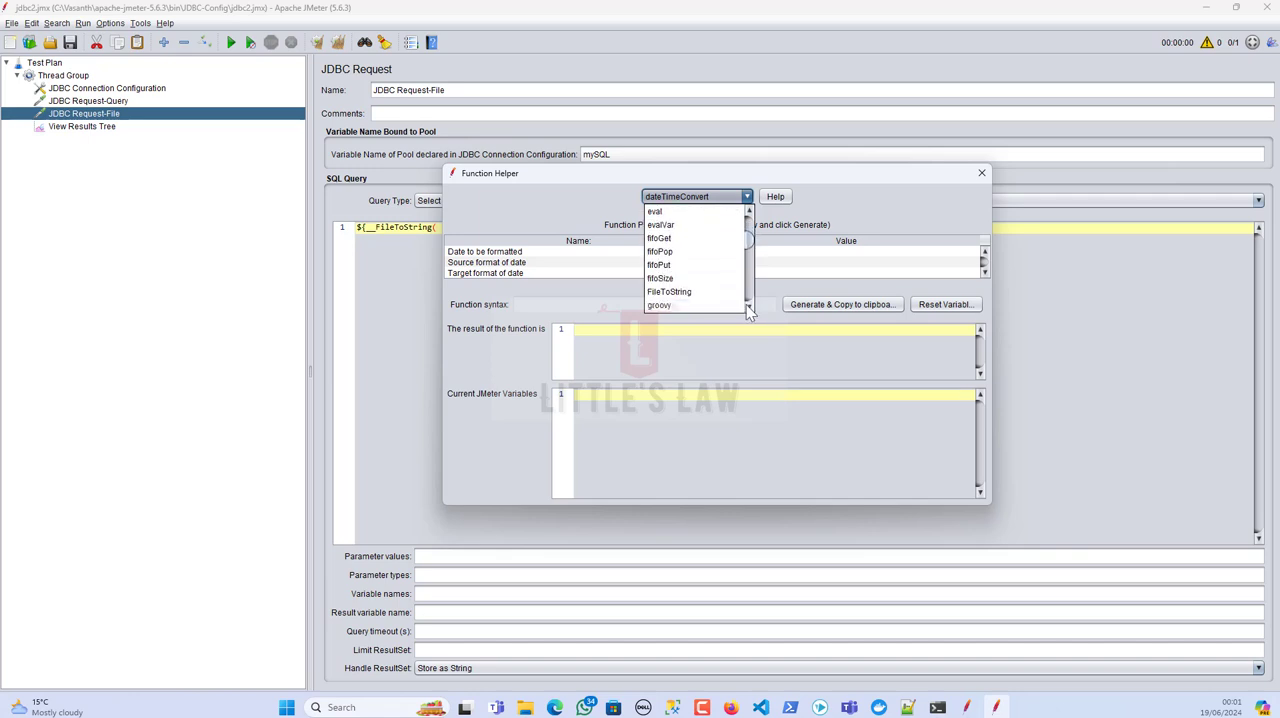
left_click(672, 283)
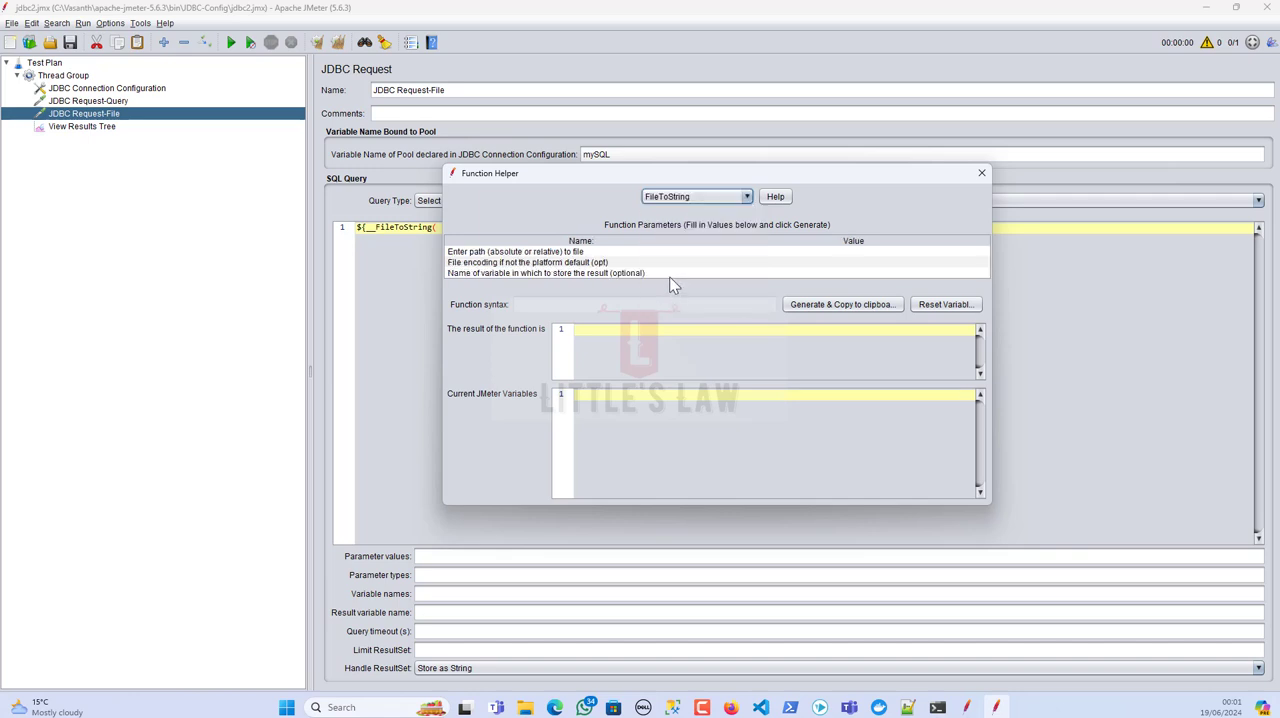
Step: Enter the absolute path to query.sql in apache-jmeter-5.6.3/bin/JDBC-Config as the file path, and generate the FileToString function syntax to the clipboard
double_click(799, 252)
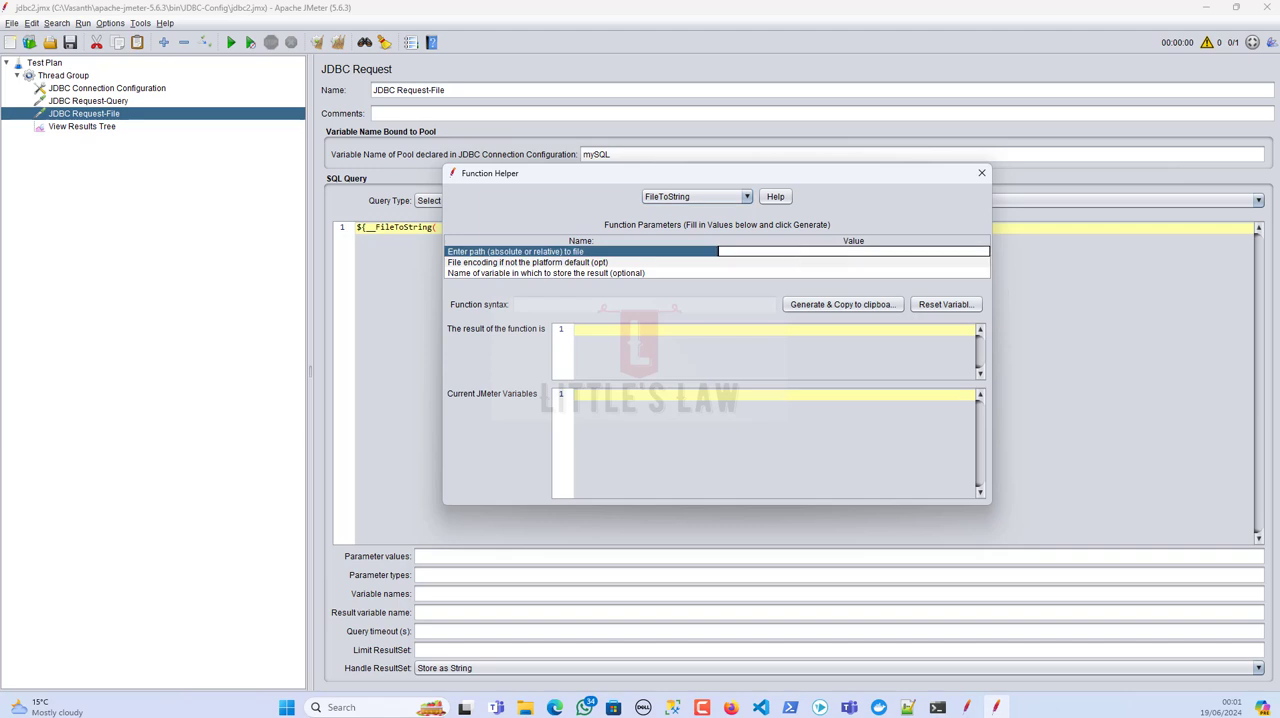
key("alt+Tab")
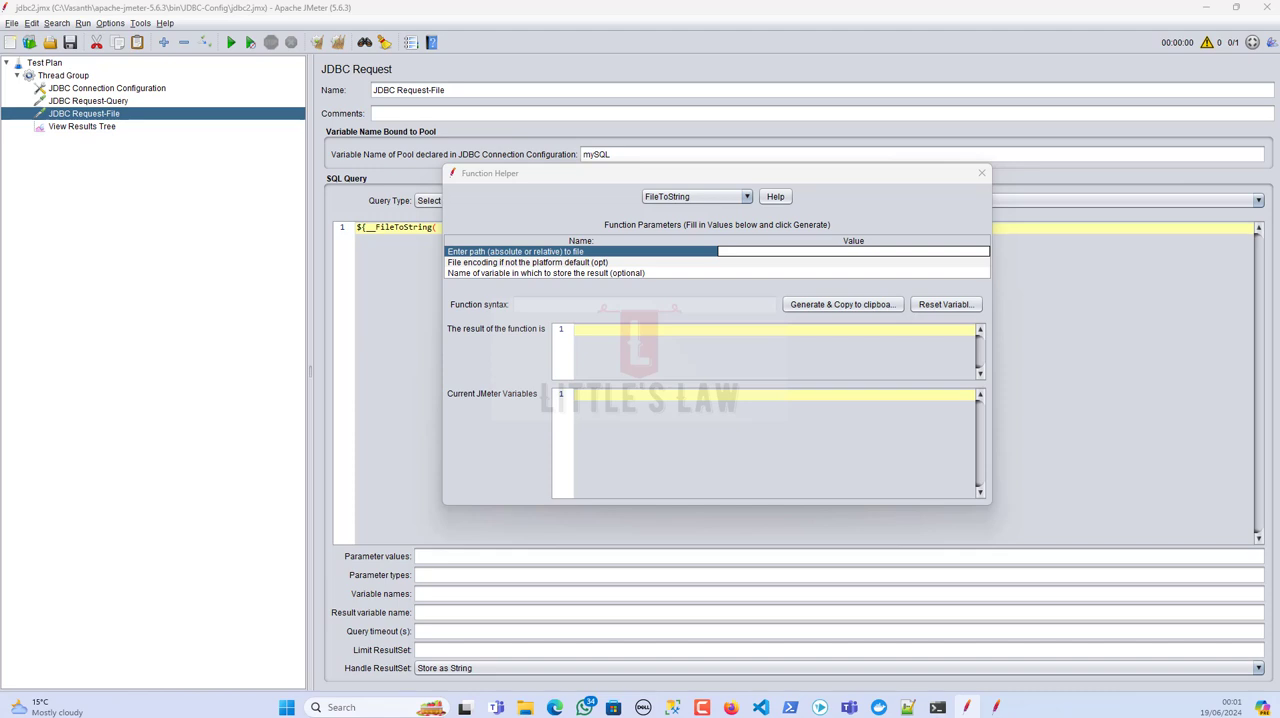
left_click(732, 248)
type("C:/Vasanth/apache-jmeter-5.6.3/bin/JDBC-Config/query.sql")
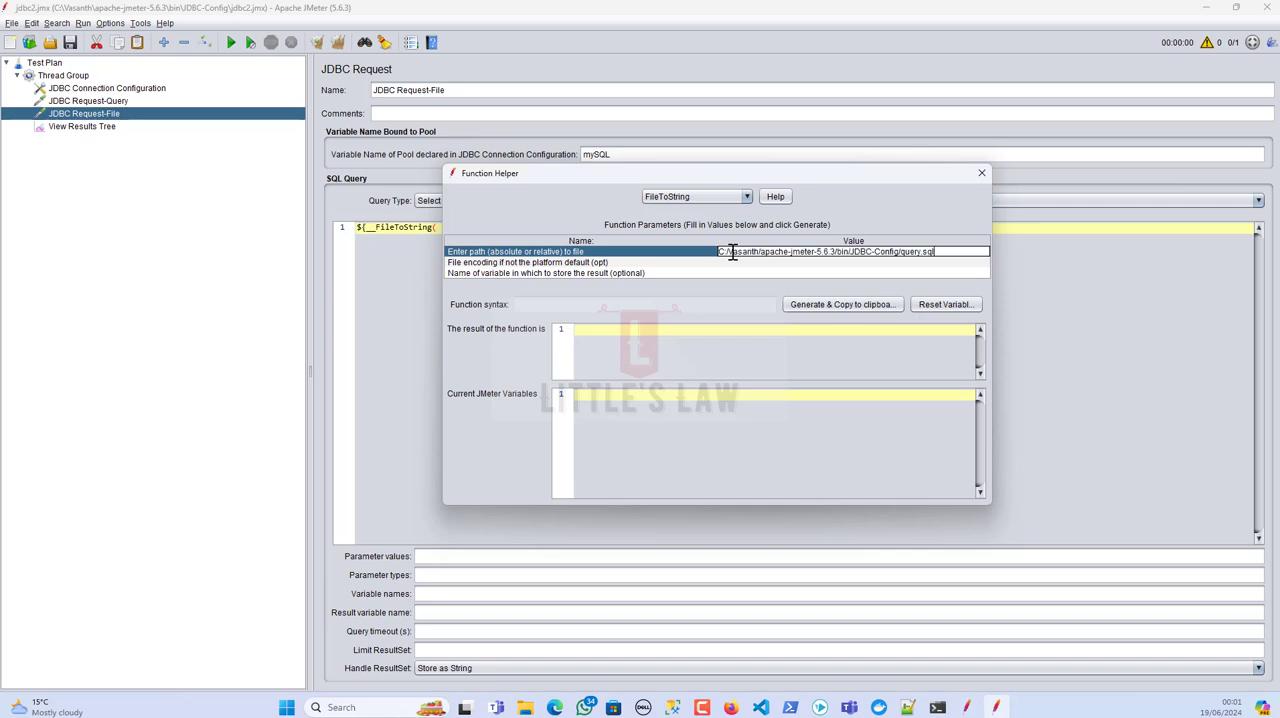
left_click(806, 305)
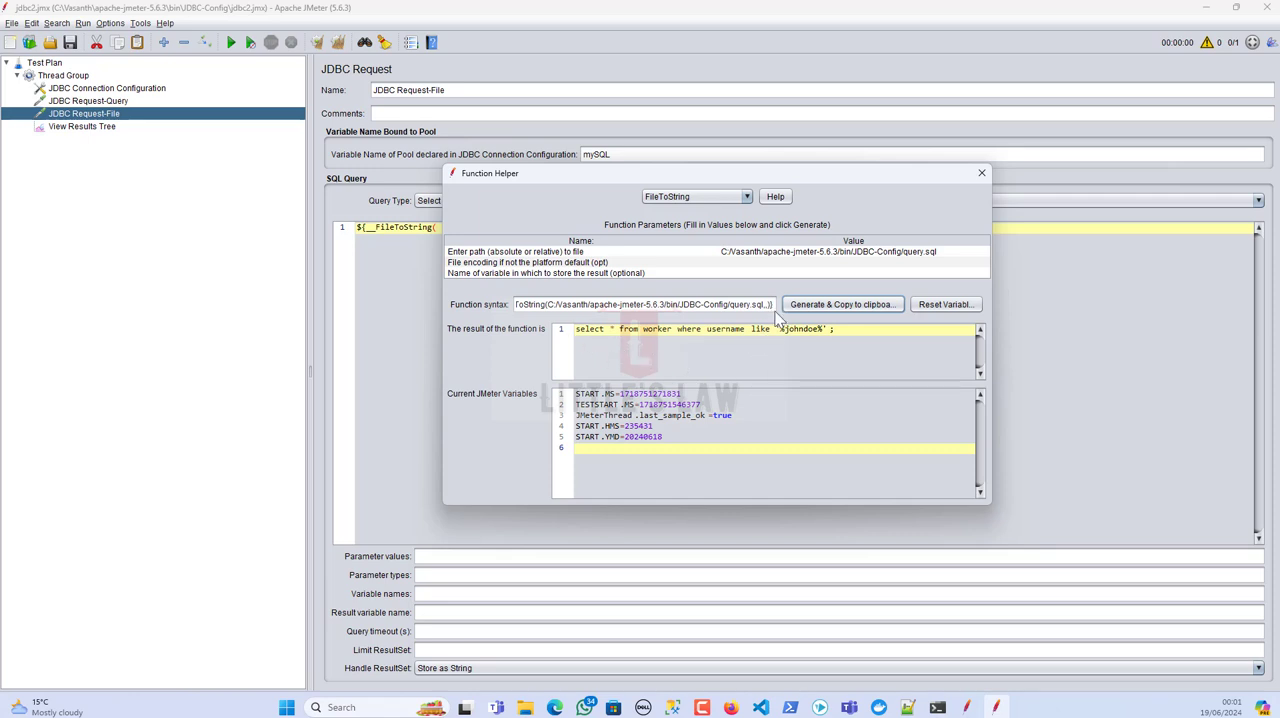
Step: Close the Function Helper and replace the JDBC Request-File query with the generated FileToString call for query.sql
left_click_drag(775, 306, 486, 301)
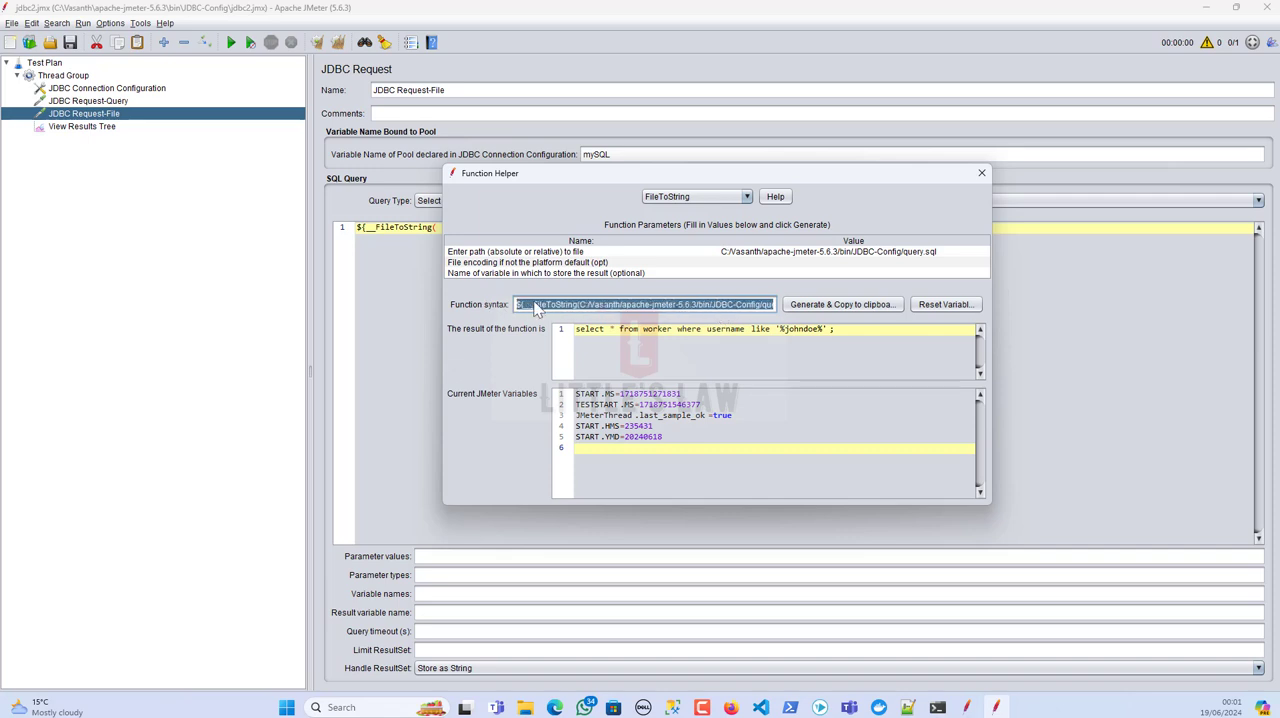
left_click(388, 284)
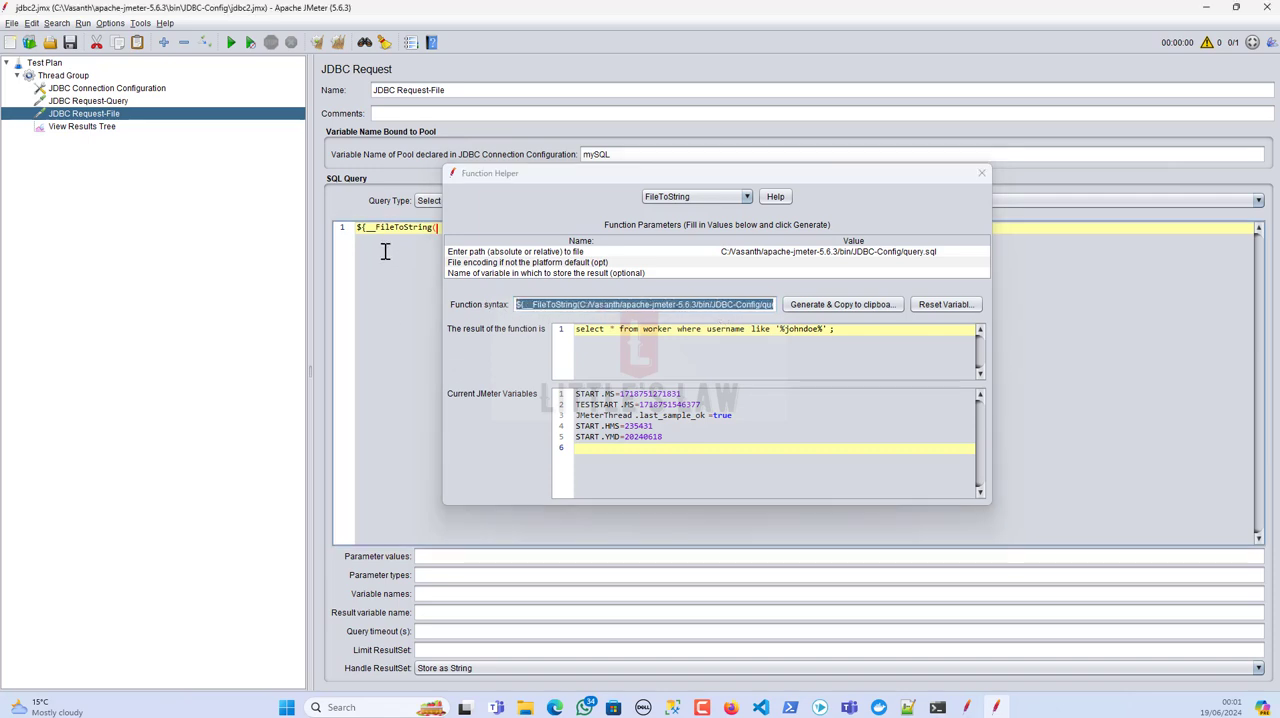
left_click(981, 174)
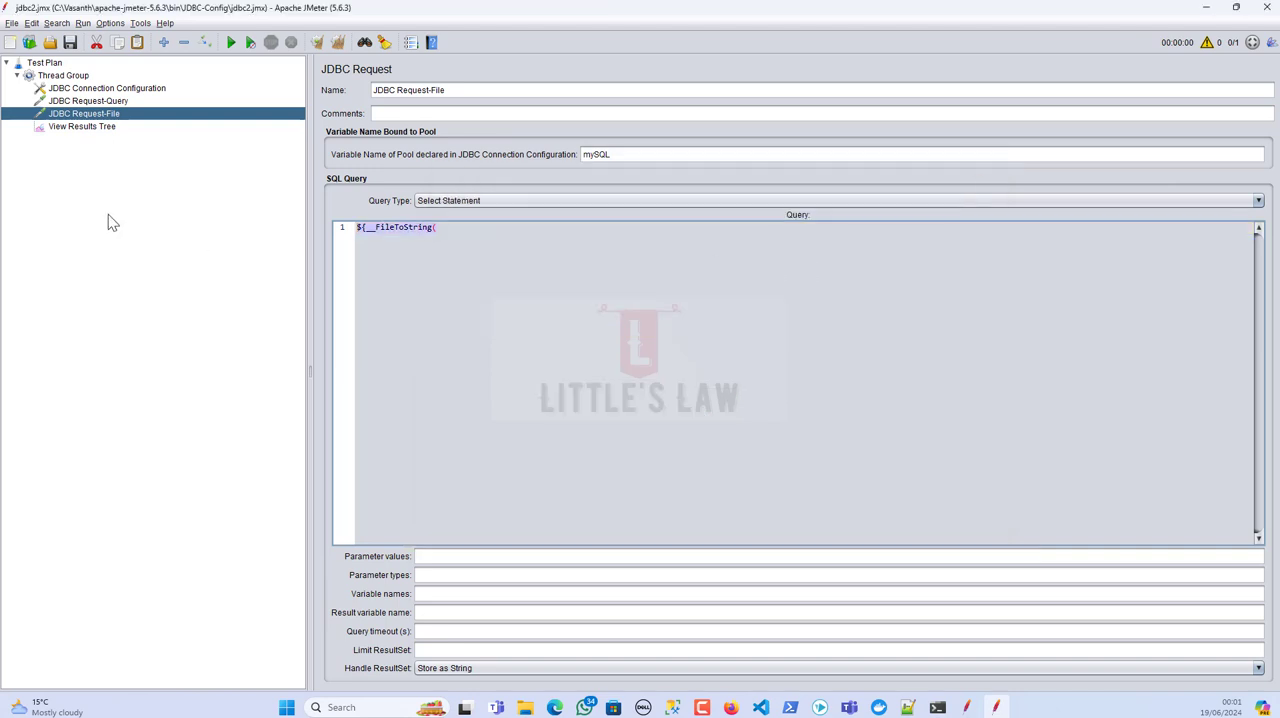
type("C:/Vasanth/apache-jmeter-5.6.3/bin/JDBC-Config/query.sql,,)}")
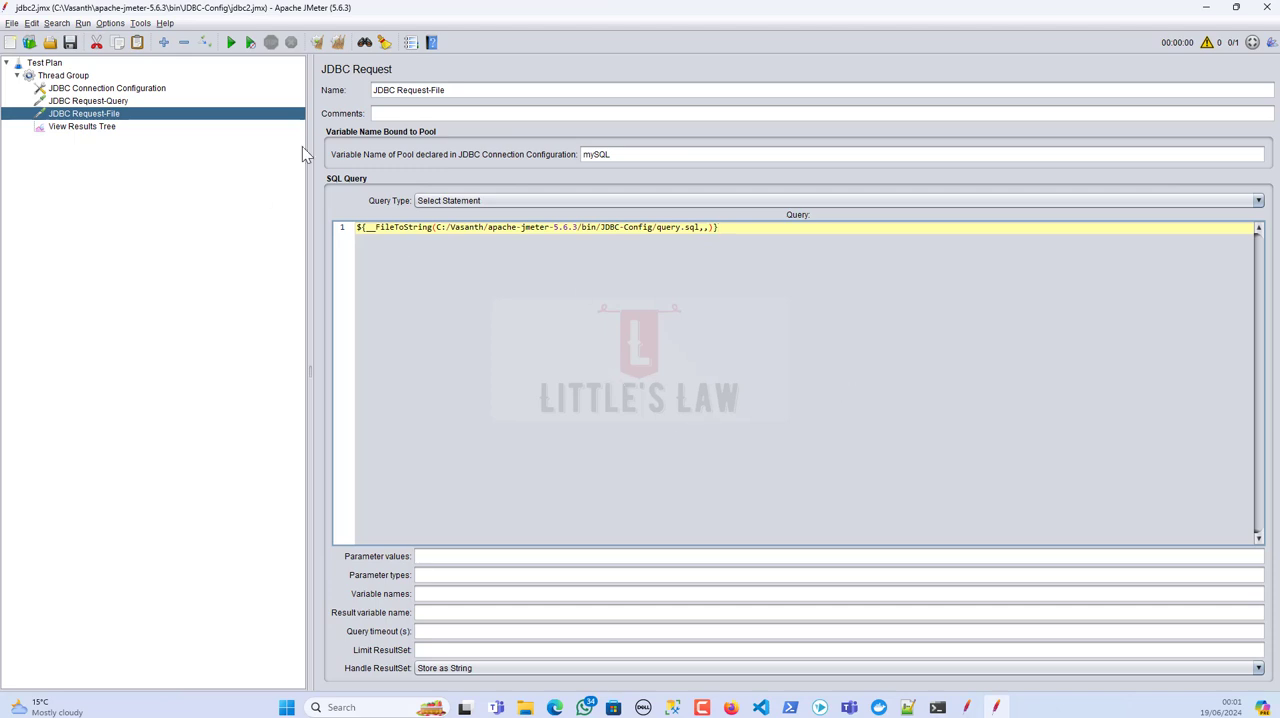
Step: Generate a FileToString call with empty parameters in the Function Helper, select its syntax and close the helper
left_click(143, 23)
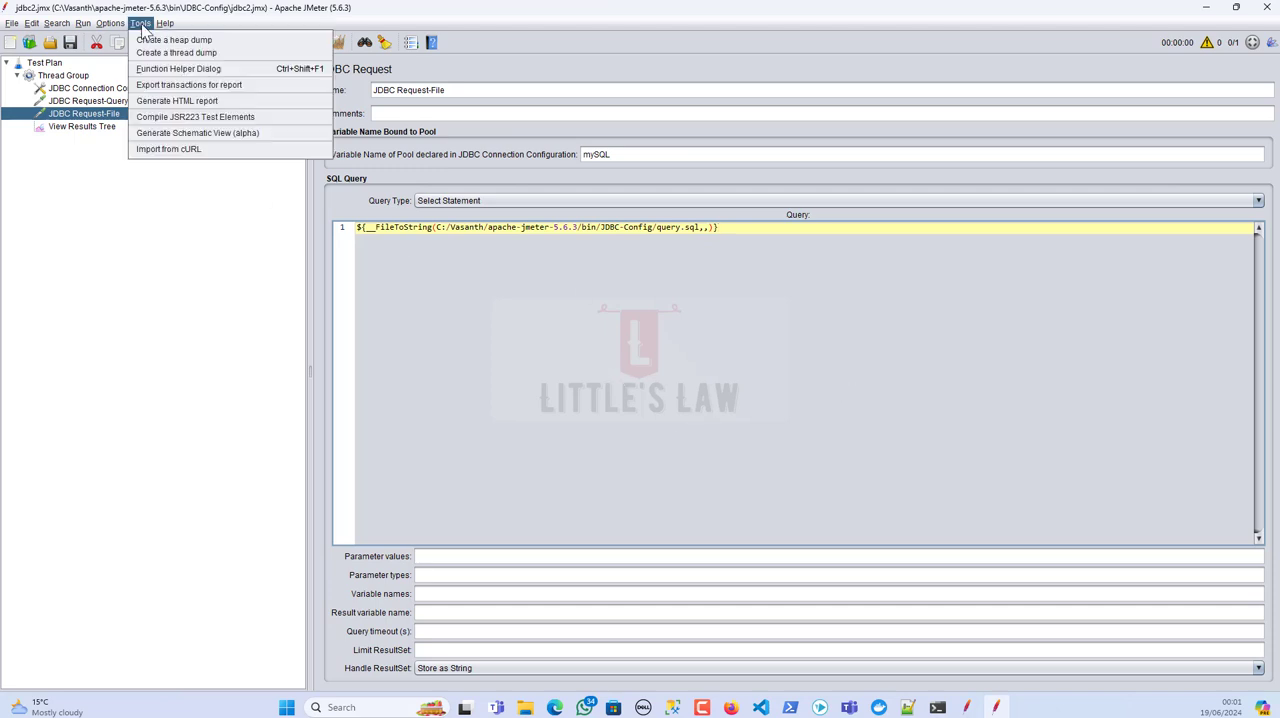
left_click(158, 84)
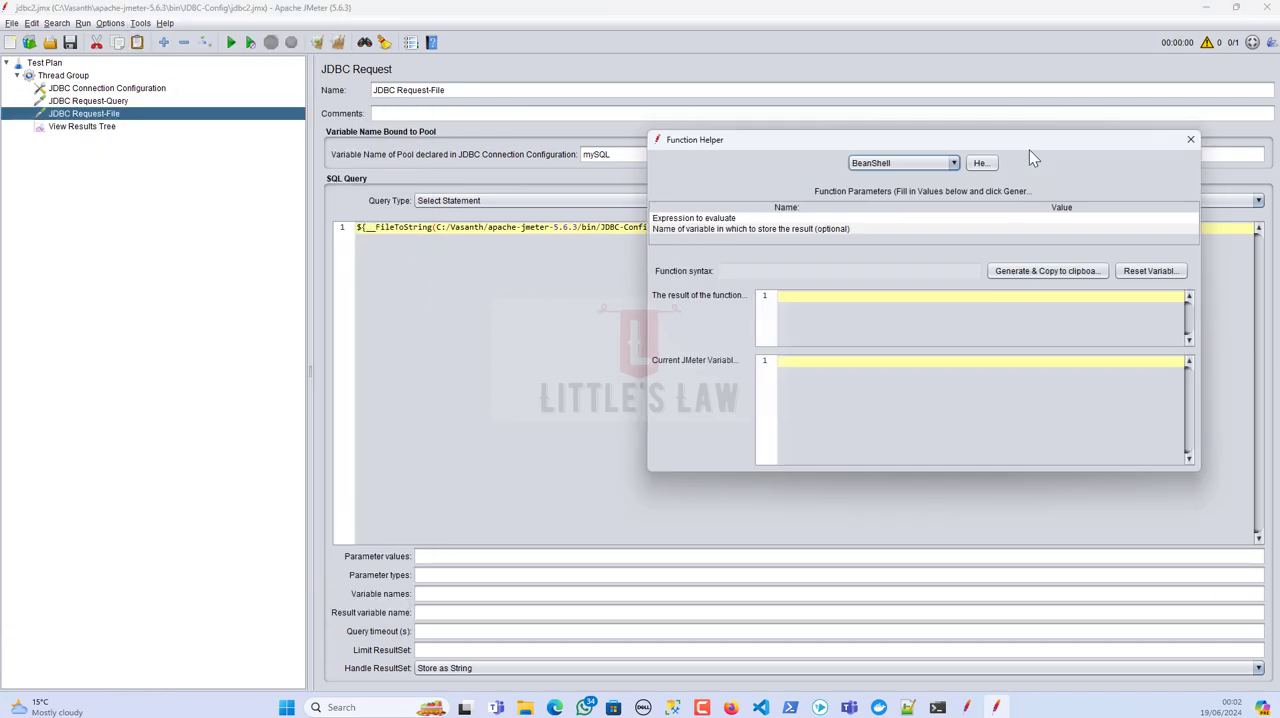
left_click(772, 165)
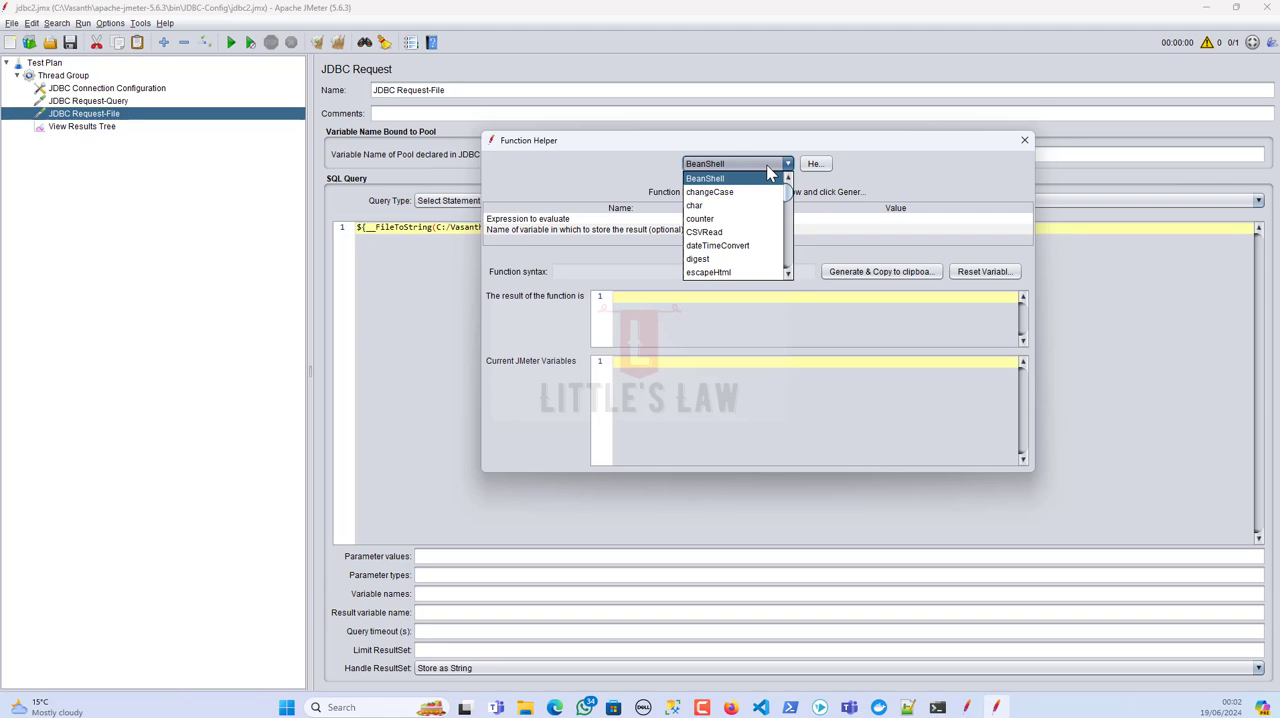
key("Down")
key("Down")
key("Down")
key("Down")
key("Down")
key("Down")
key("Down")
key("Down")
key("Down")
key("Down")
key("Down")
key("Down")
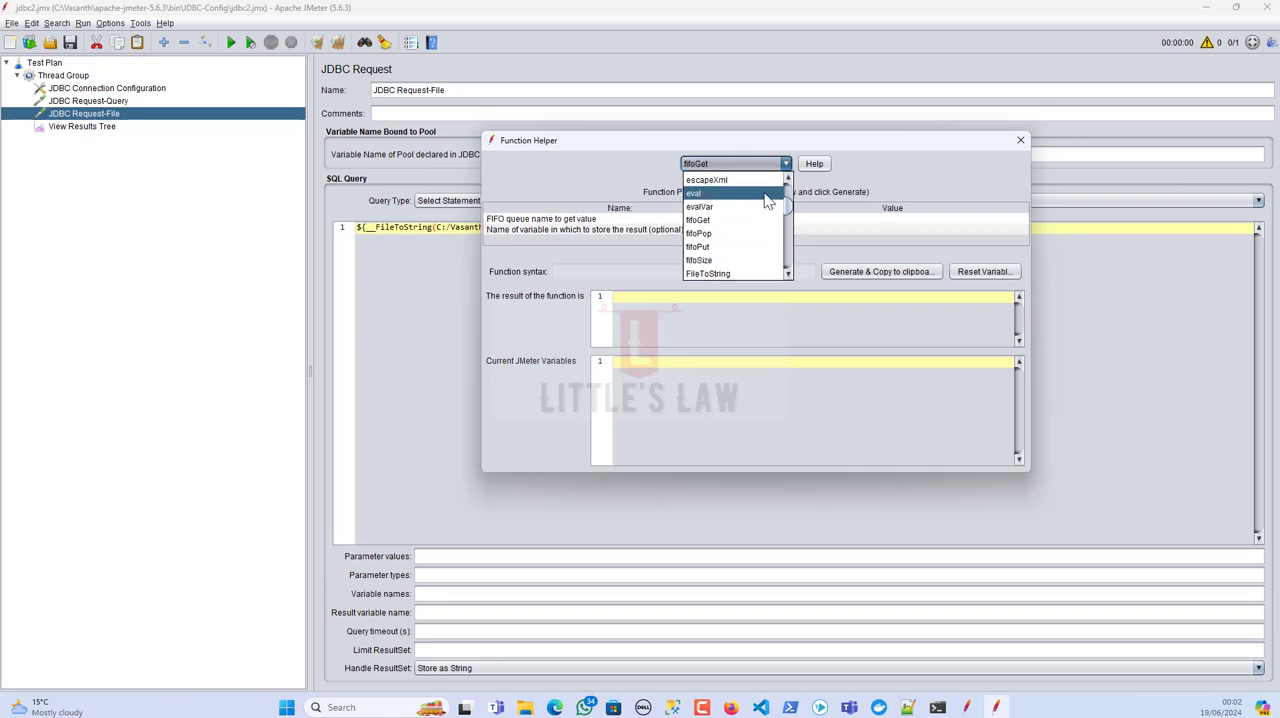
left_click(710, 273)
left_click(866, 221)
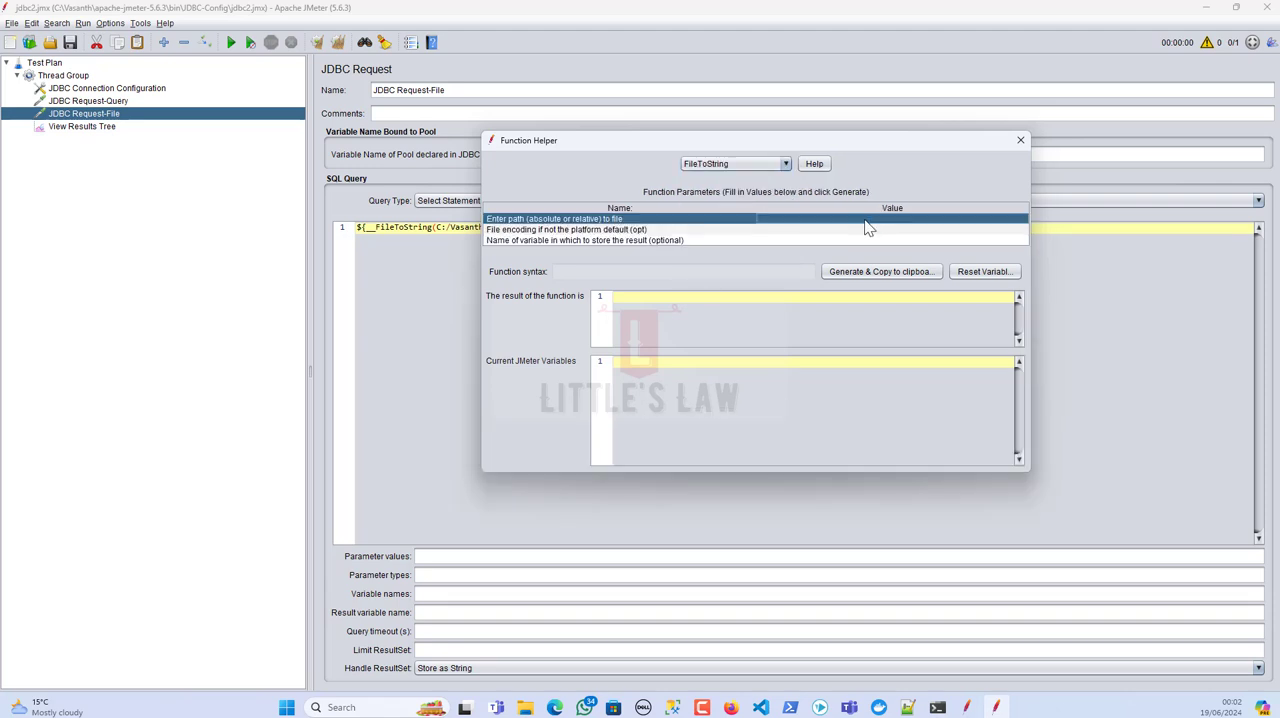
left_click(866, 221)
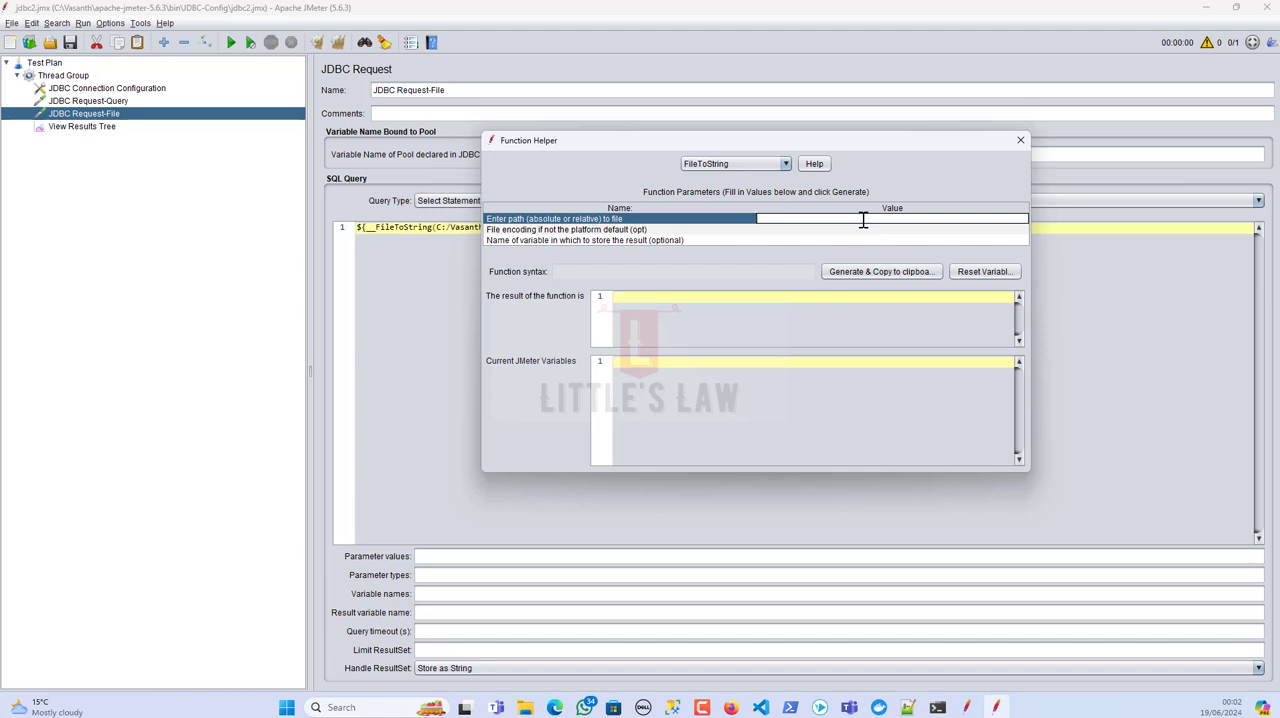
left_click(858, 276)
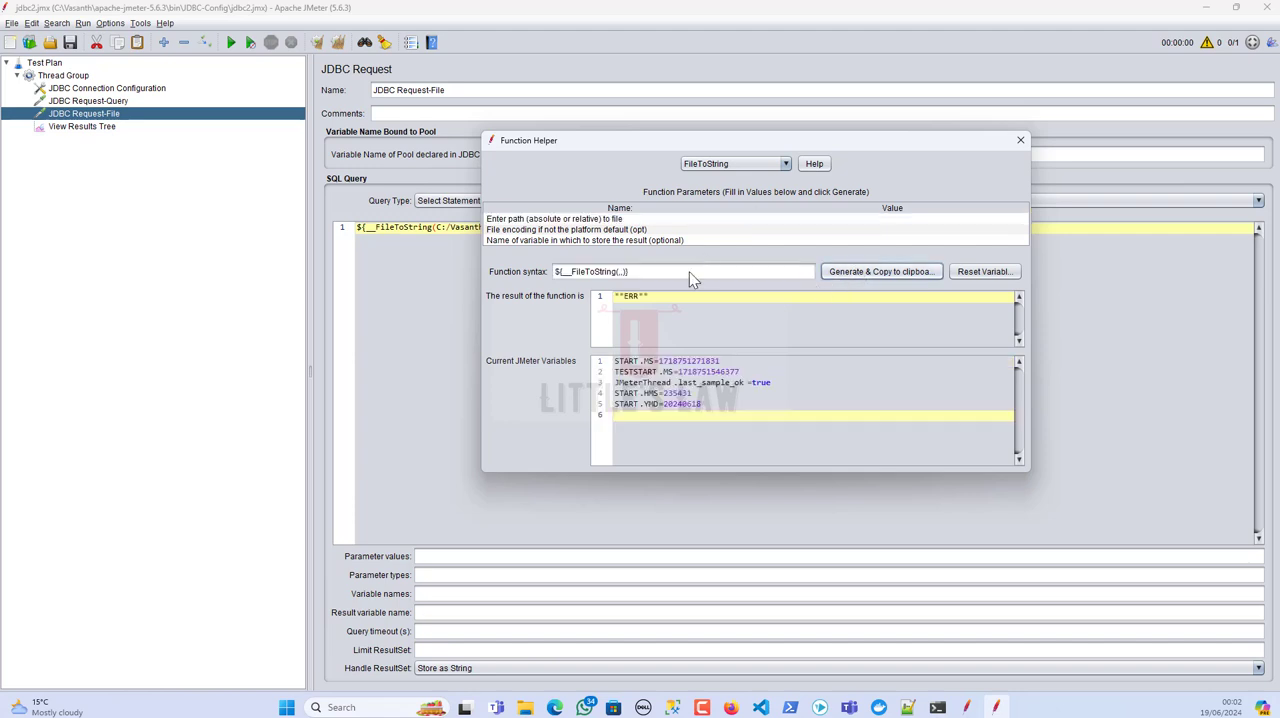
left_click_drag(689, 272, 540, 272)
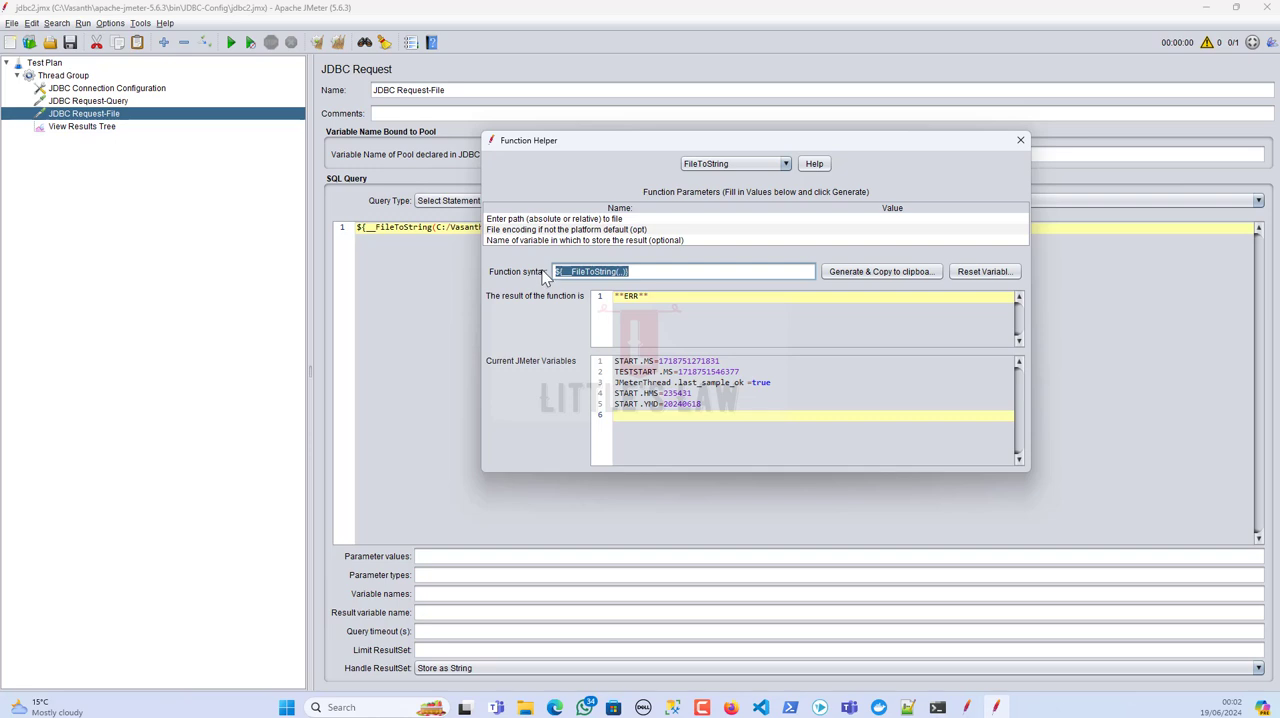
left_click(1020, 140)
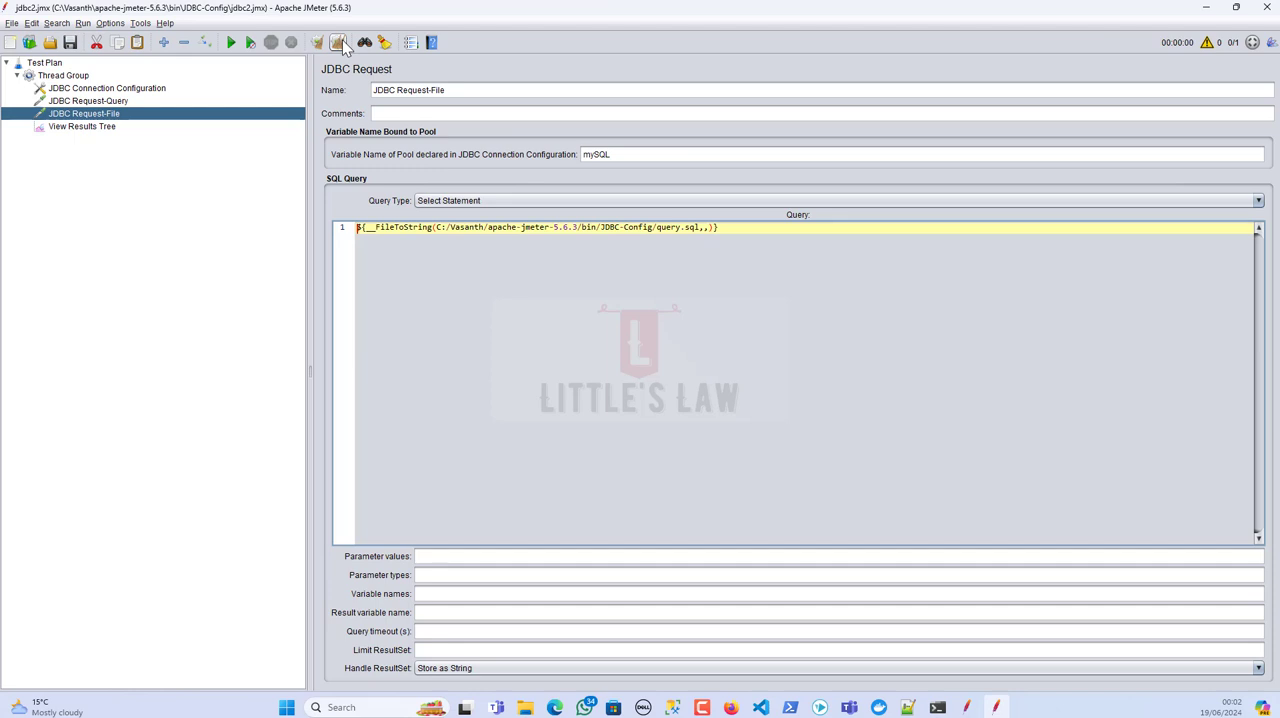
Step: Run the test plan and compare the response data of JDBC Request-Query and JDBC Request-File in the View Results Tree
left_click(92, 127)
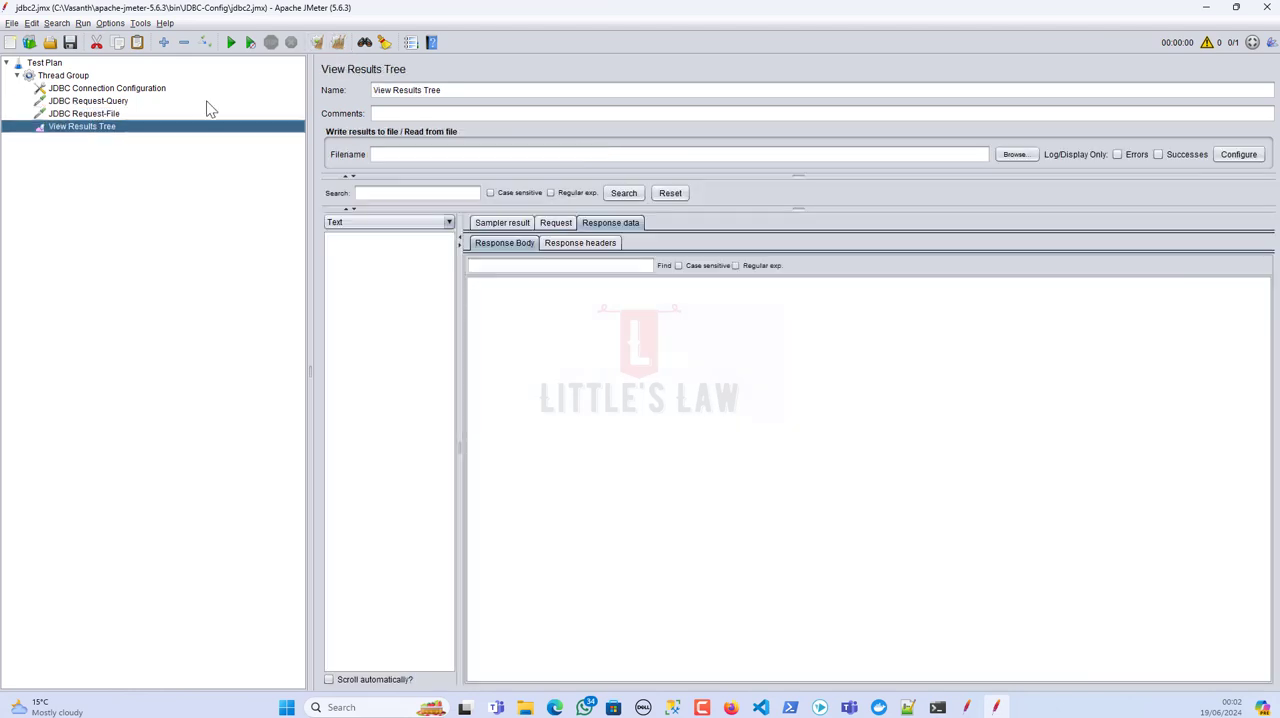
left_click(232, 46)
left_click(390, 239)
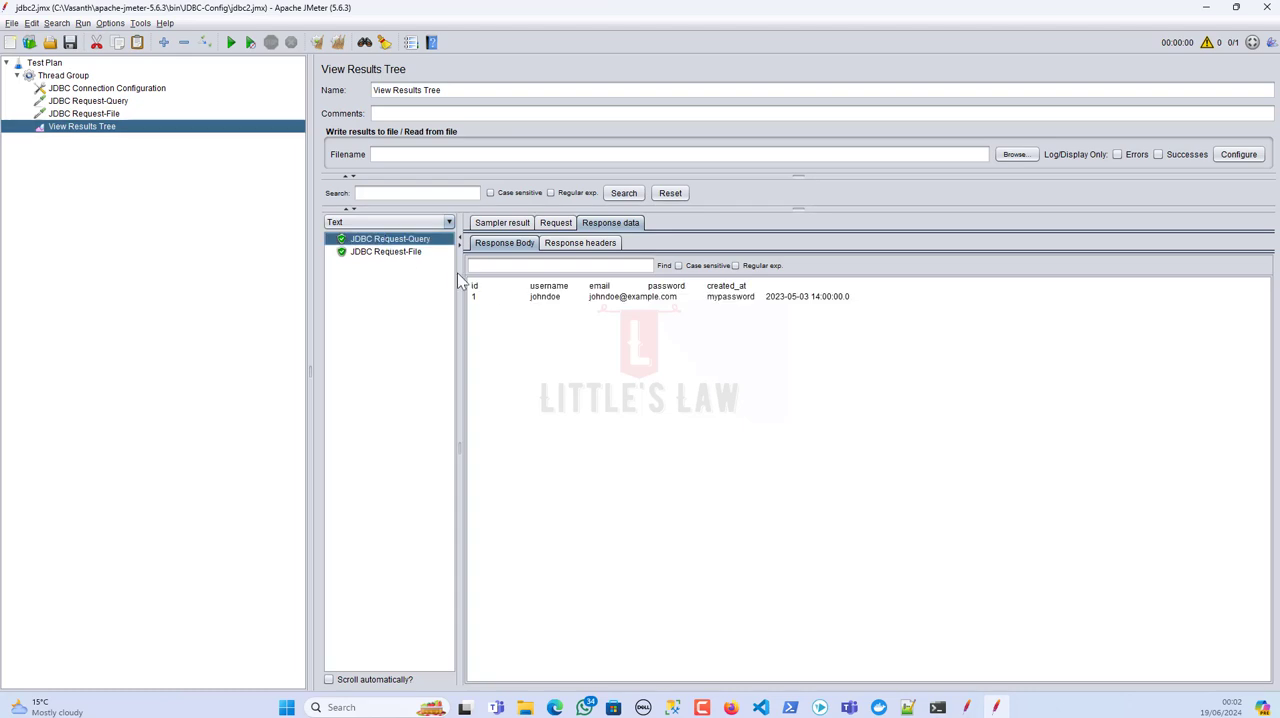
left_click_drag(877, 314, 408, 257)
left_click(408, 256)
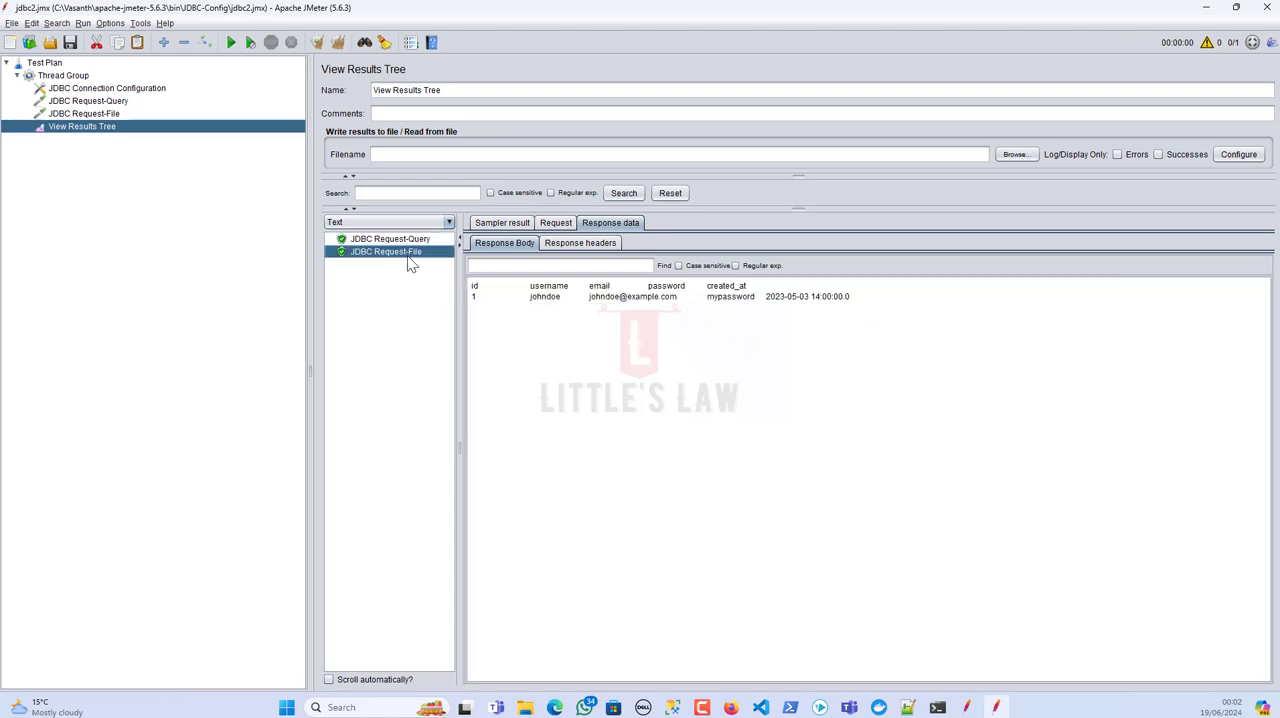
left_click_drag(920, 306, 437, 292)
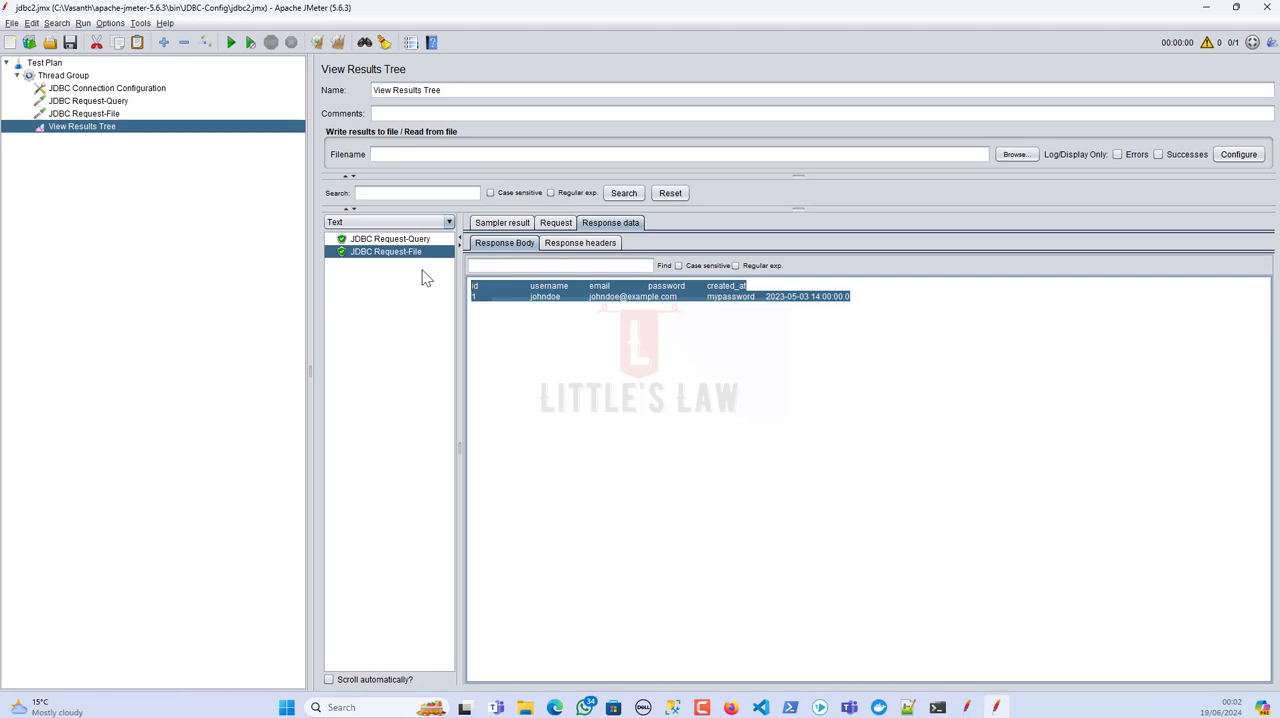
Step: Review the JDBC Connection Configuration, the Thread Group, and the pool variable name and FileToString query of JDBC Request-File
left_click(97, 116)
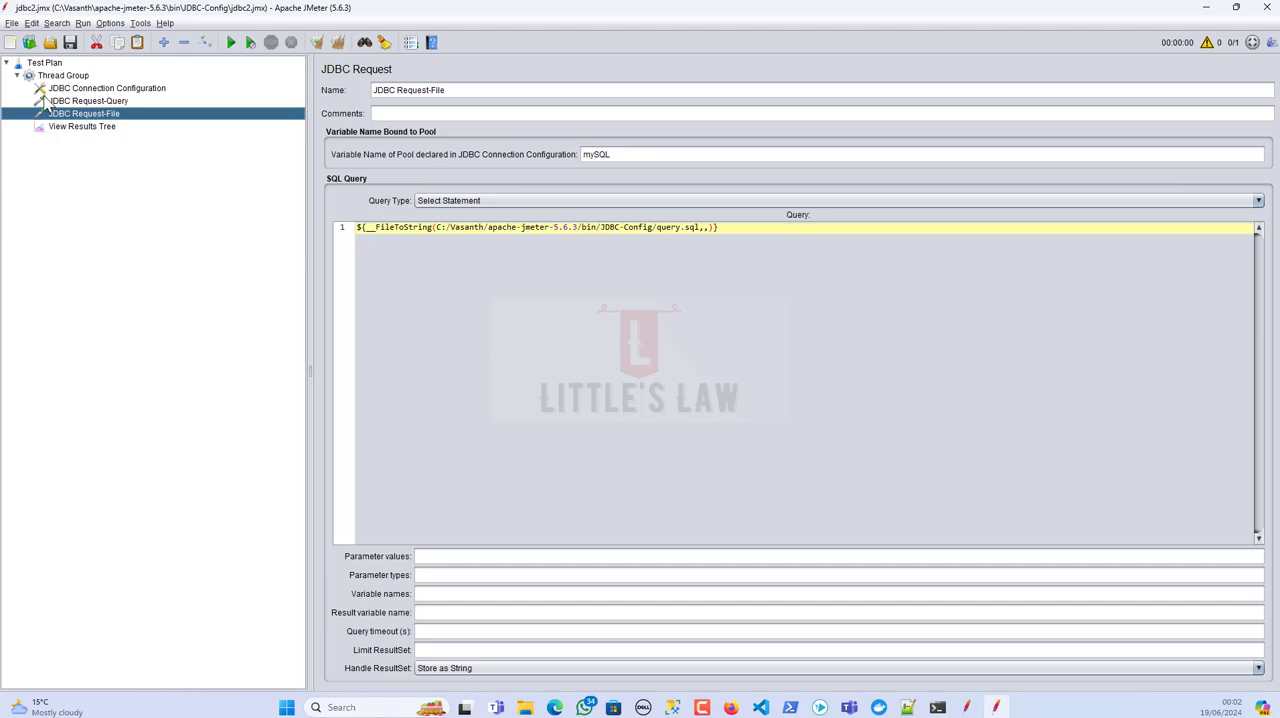
left_click(88, 90)
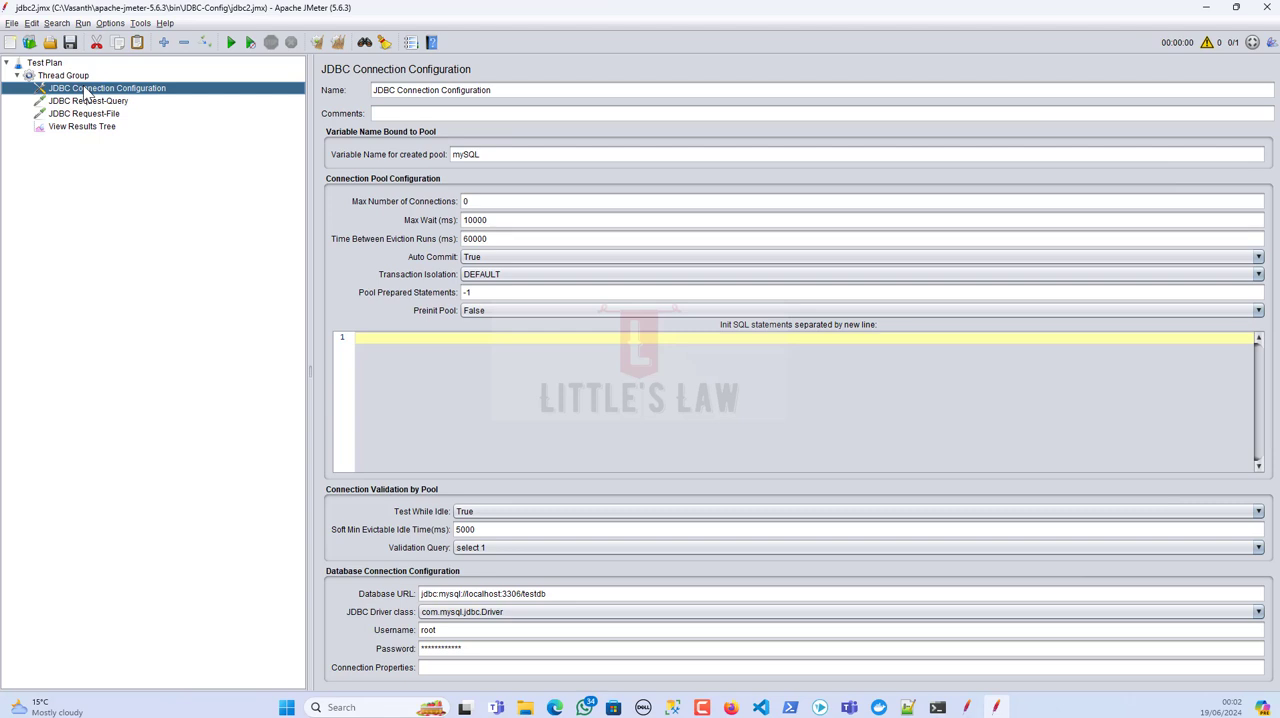
left_click(116, 114)
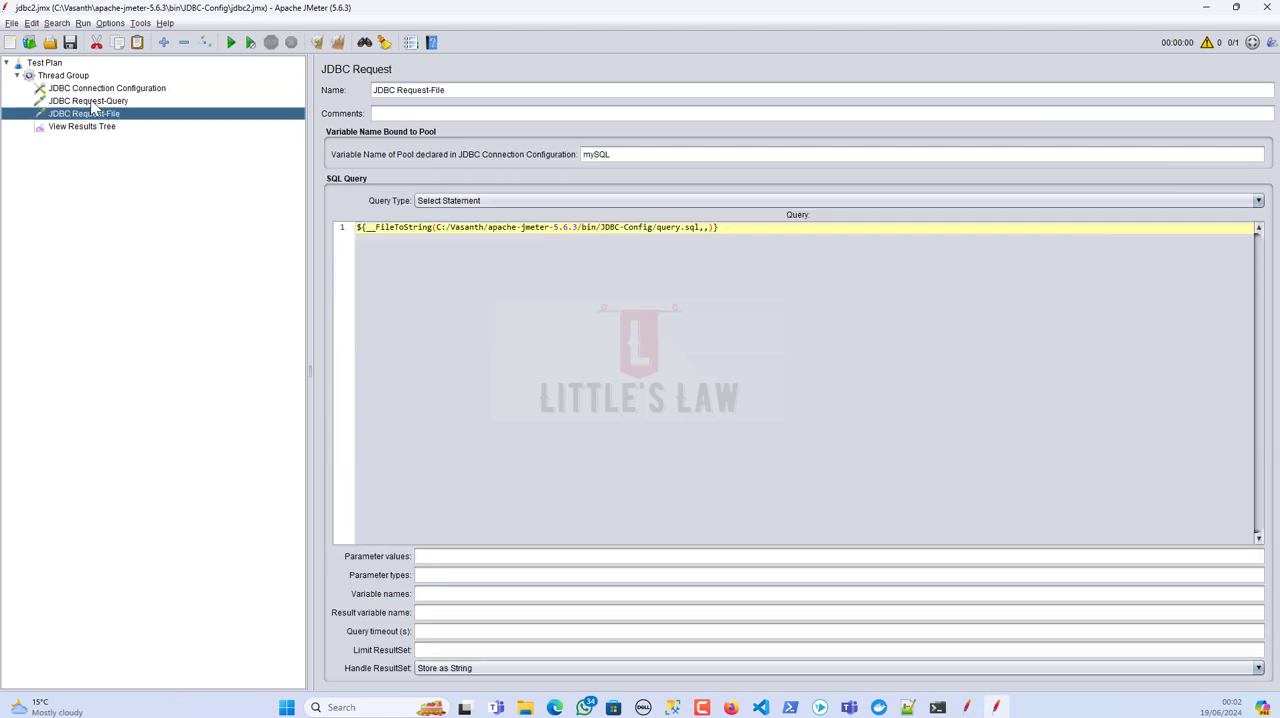
left_click(77, 91)
key("Up")
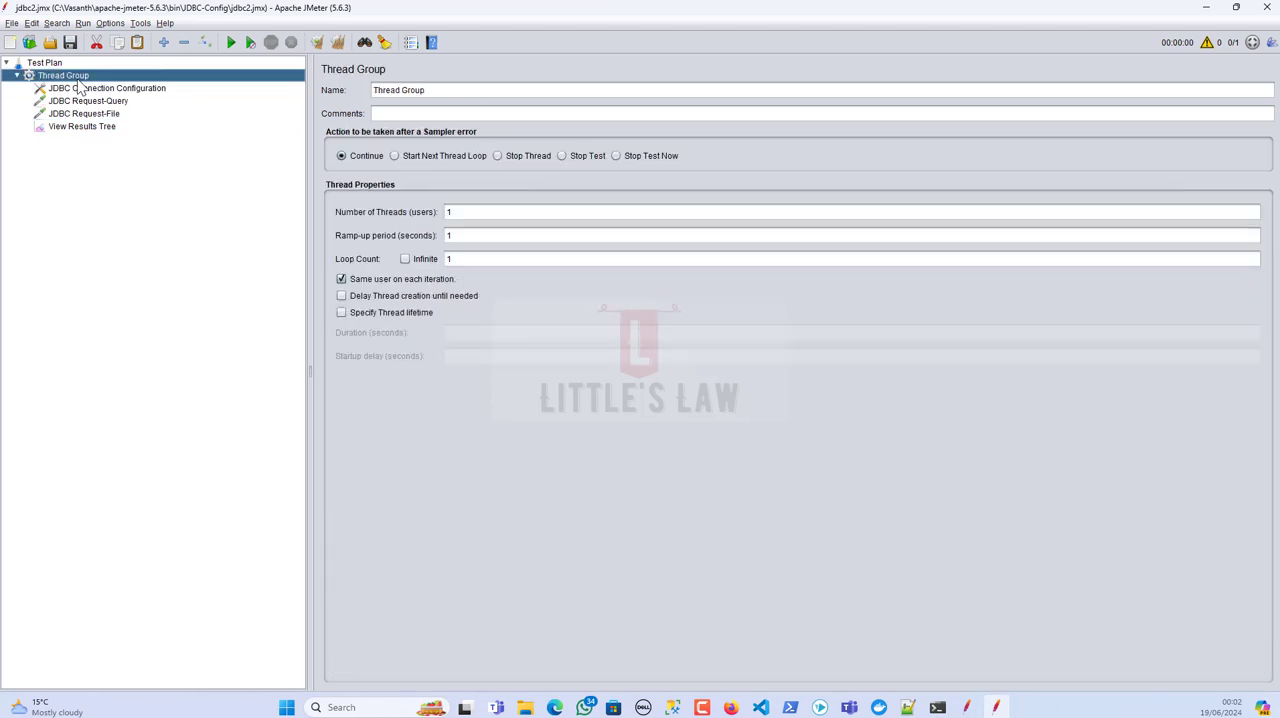
left_click(96, 114)
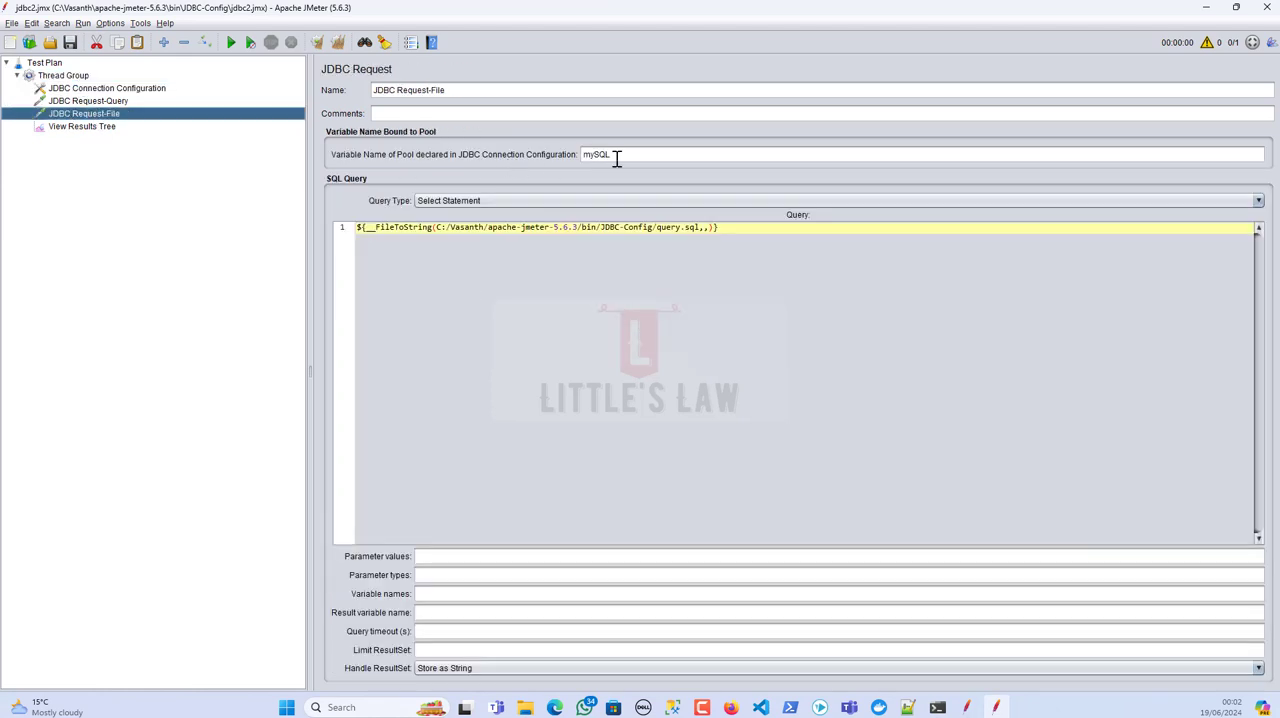
left_click(626, 157)
key("ctrl+a")
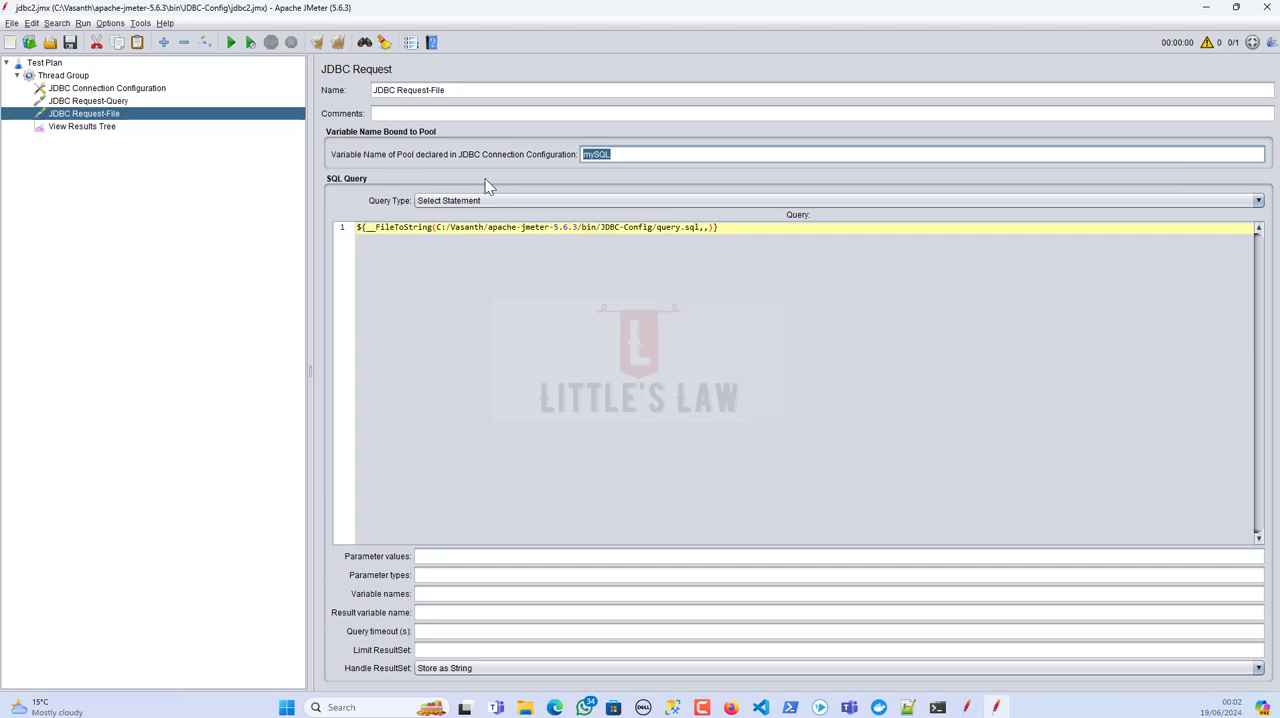
left_click(731, 229)
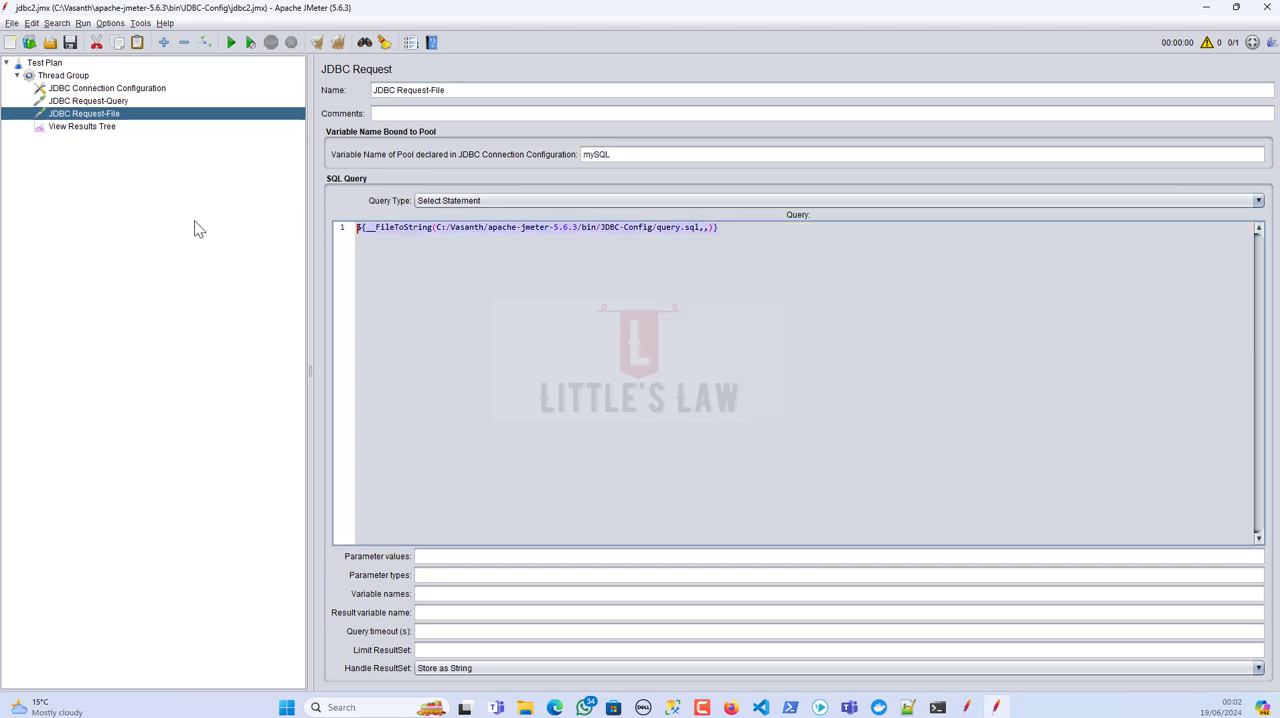
Step: Look through the available functions in the Function Helper, close it and return to the View Results Tree
left_click(139, 24)
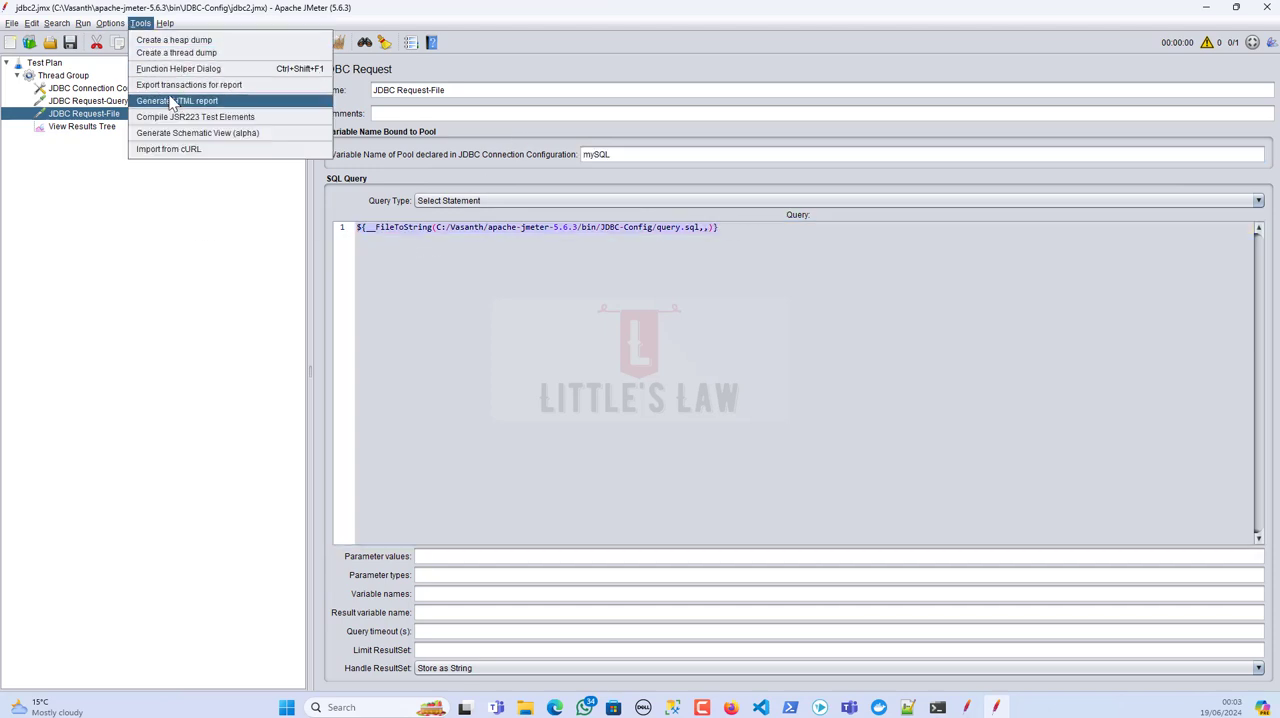
left_click(171, 71)
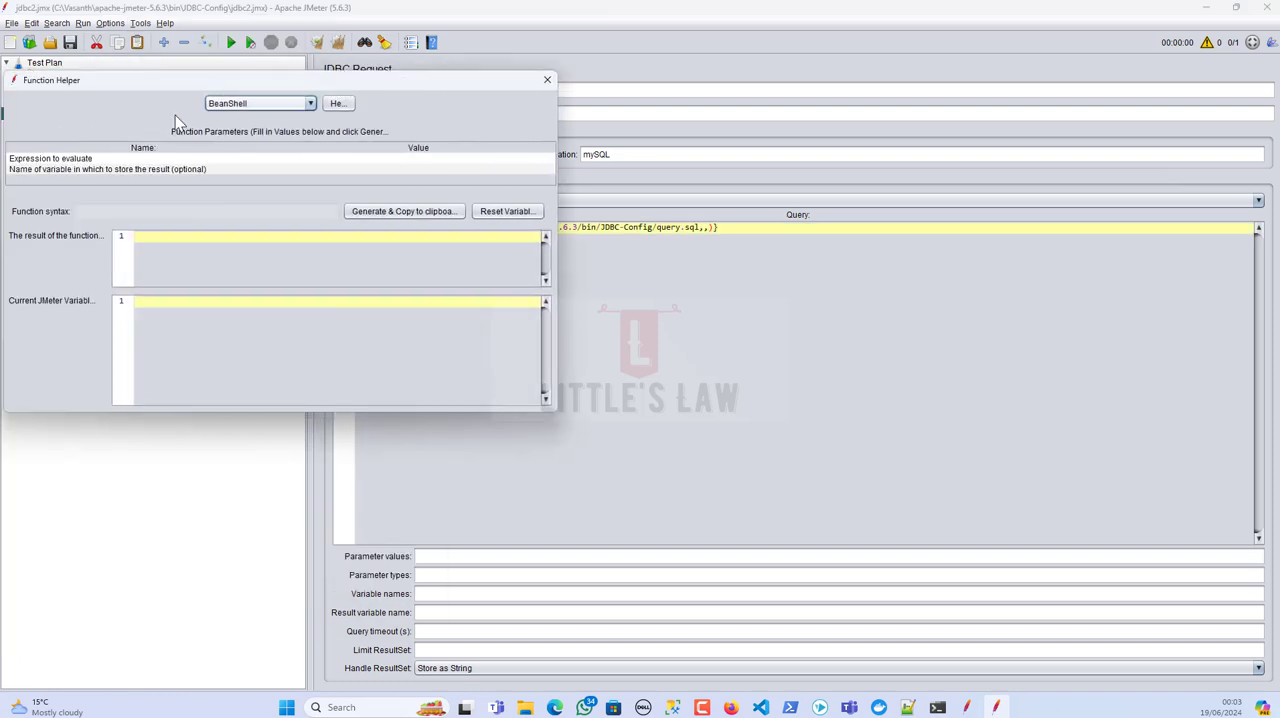
left_click(230, 106)
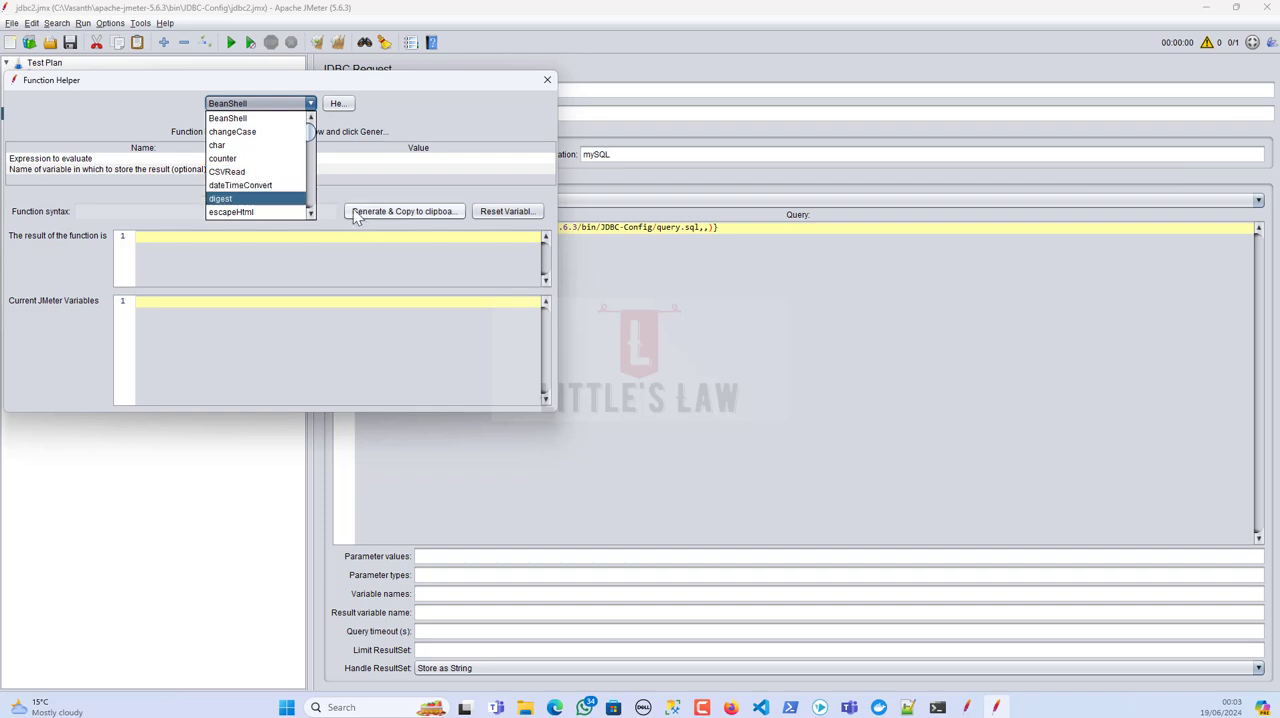
left_click(449, 121)
left_click(547, 79)
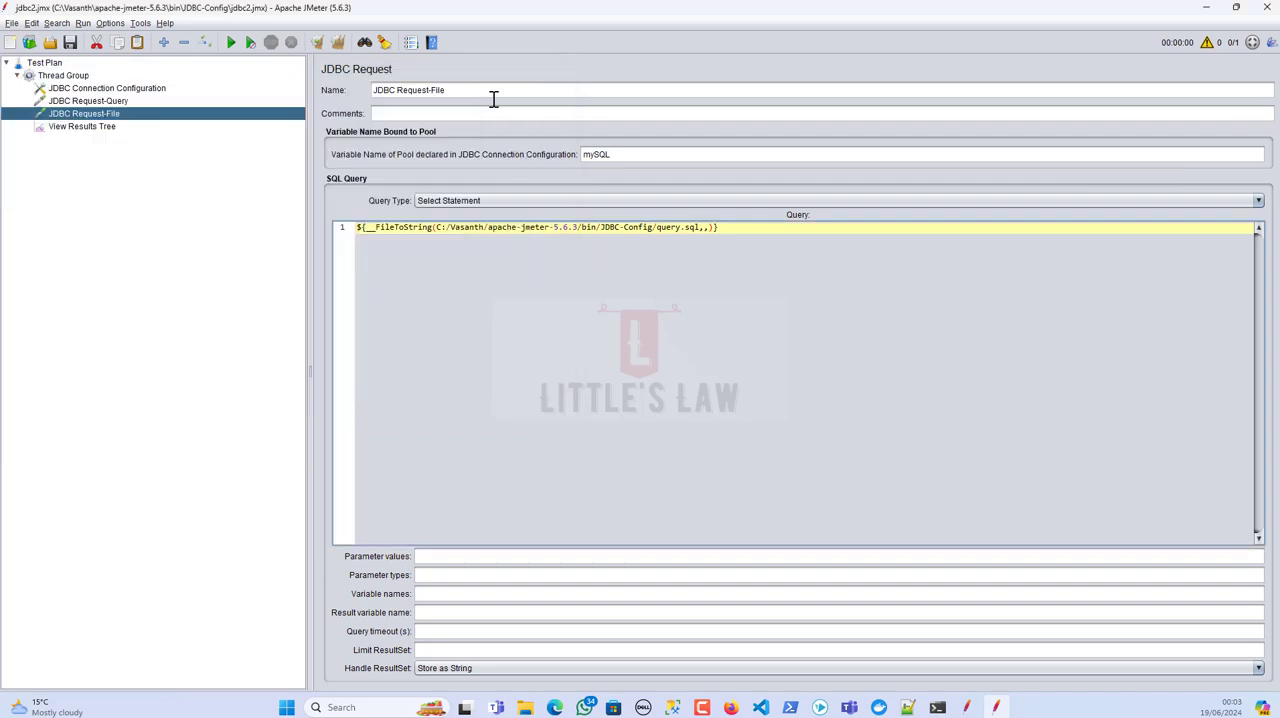
left_click(86, 127)
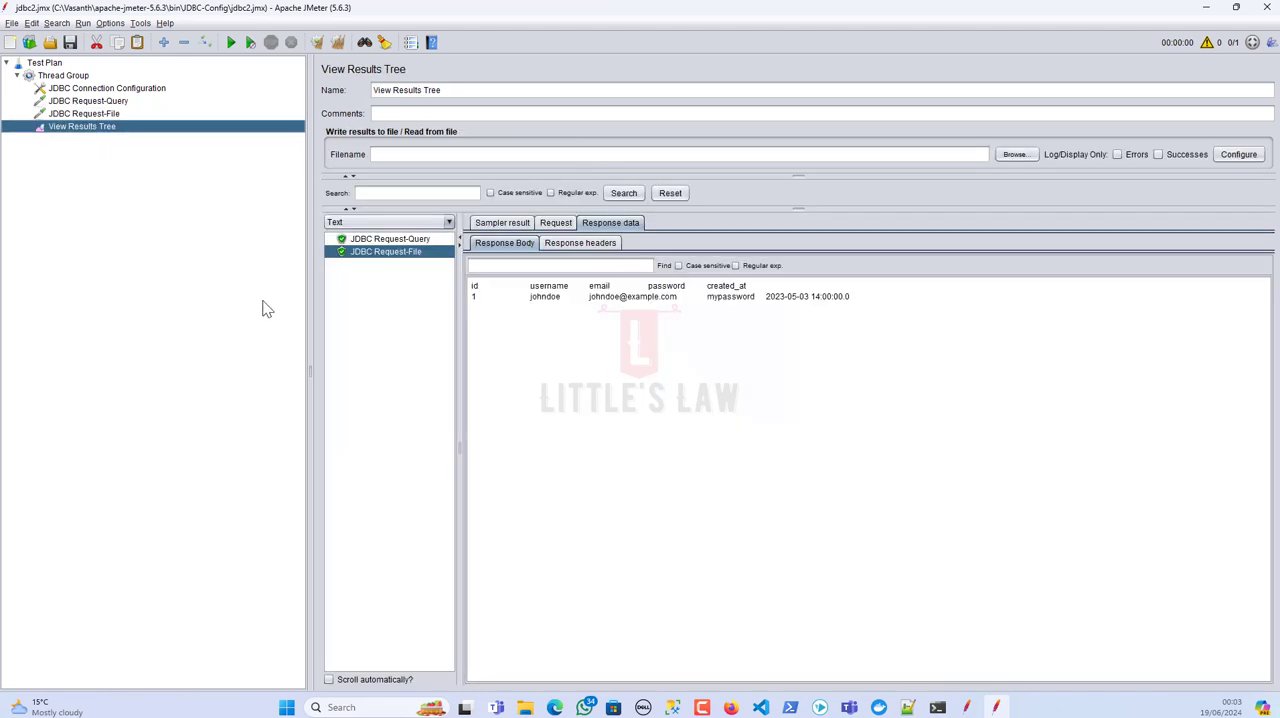